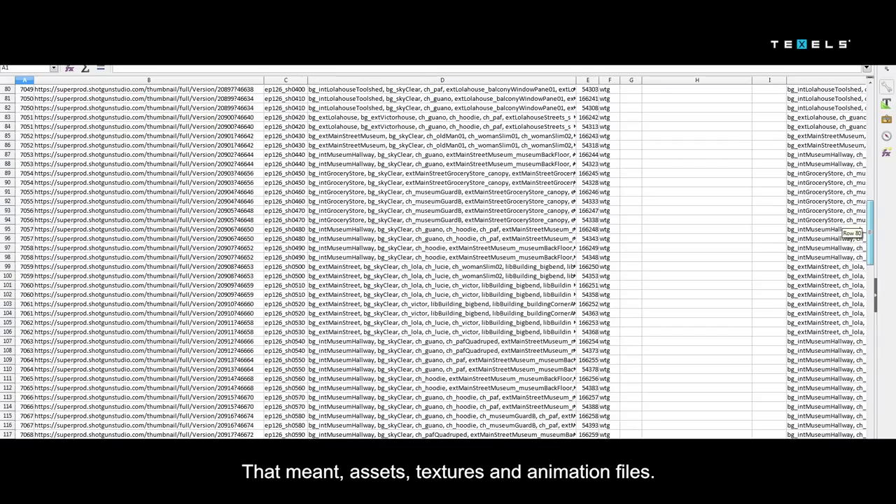
{"action": "left_click_drag", "start_coordinate": [870, 233], "coordinate": [871, 253]}
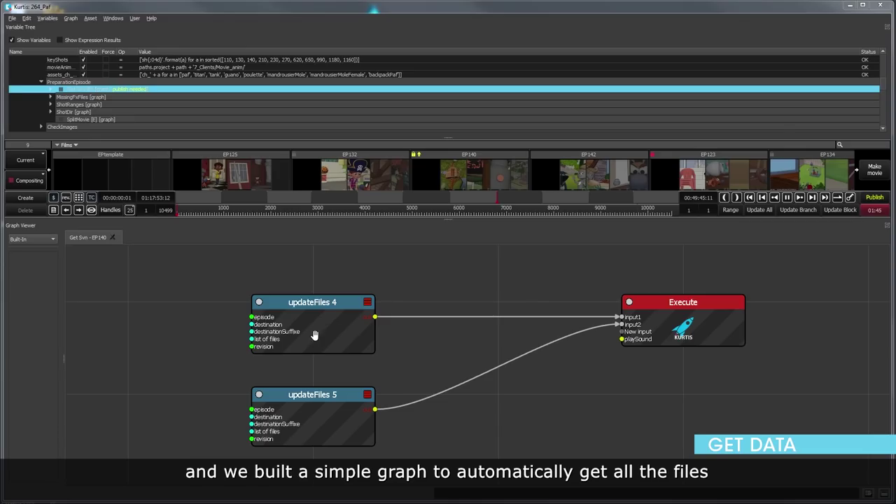
- Inspect the file lists and destination parameters of the updateFiles 4 and updateFiles 5 nodes, closing each node's properties
{"action": "left_click", "coordinate": [314, 336]}
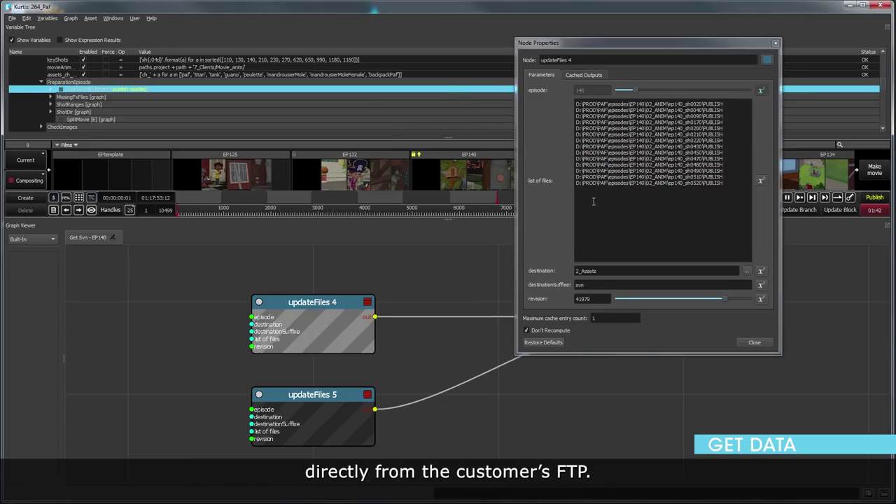
{"action": "left_click", "coordinate": [763, 345]}
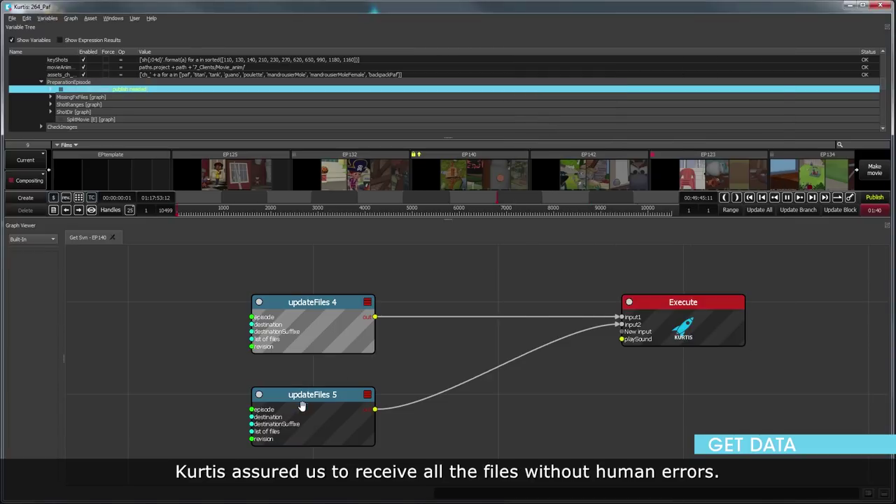
{"action": "left_click", "coordinate": [301, 405]}
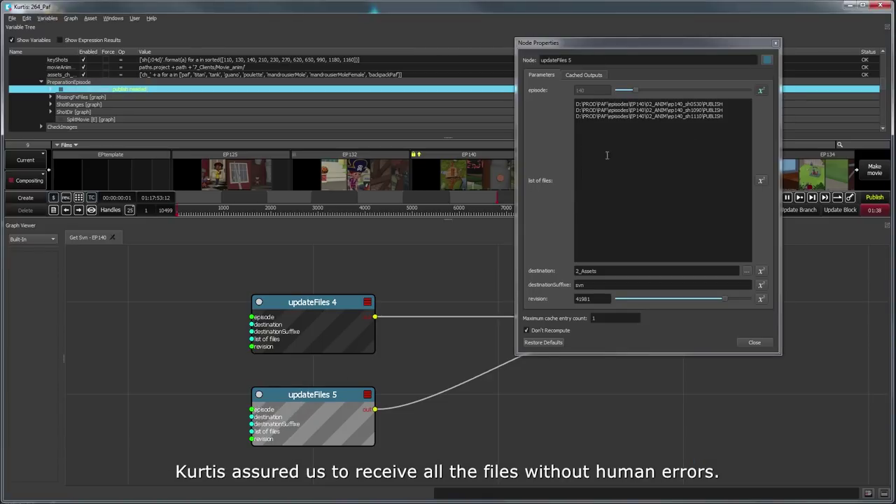
{"action": "left_click", "coordinate": [754, 344]}
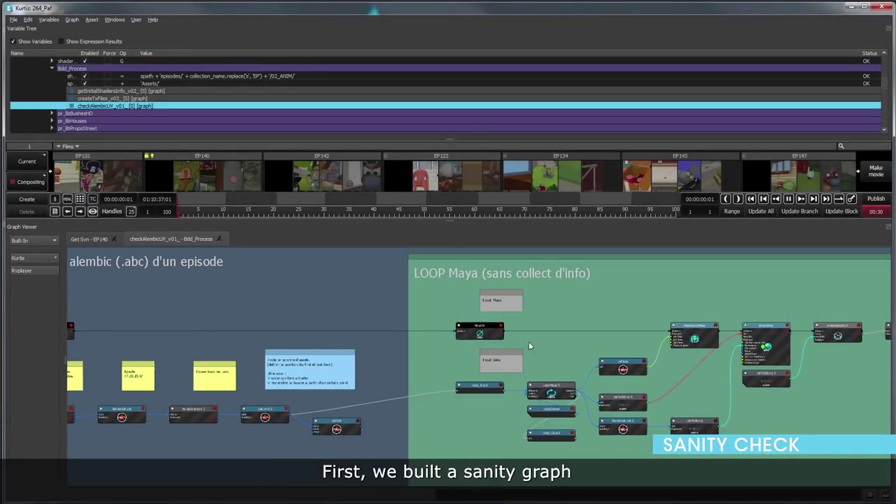
- Examine the LOOP Maya section of the checkAlembicUV_v01 graph through to its output nodes
{"action": "left_click_drag", "start_coordinate": [562, 336], "coordinate": [422, 337]}
{"action": "left_click_drag", "start_coordinate": [690, 344], "coordinate": [500, 340]}
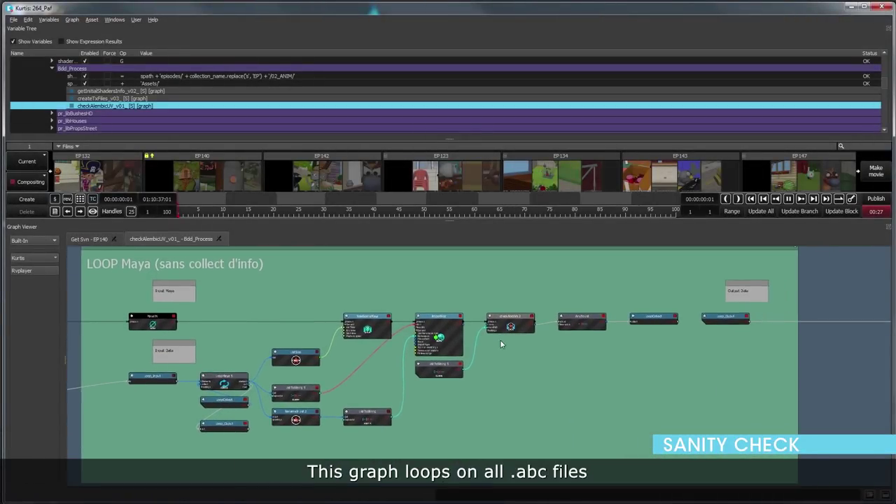
{"action": "left_click_drag", "start_coordinate": [727, 346], "coordinate": [512, 345]}
{"action": "left_click_drag", "start_coordinate": [693, 347], "coordinate": [554, 351]}
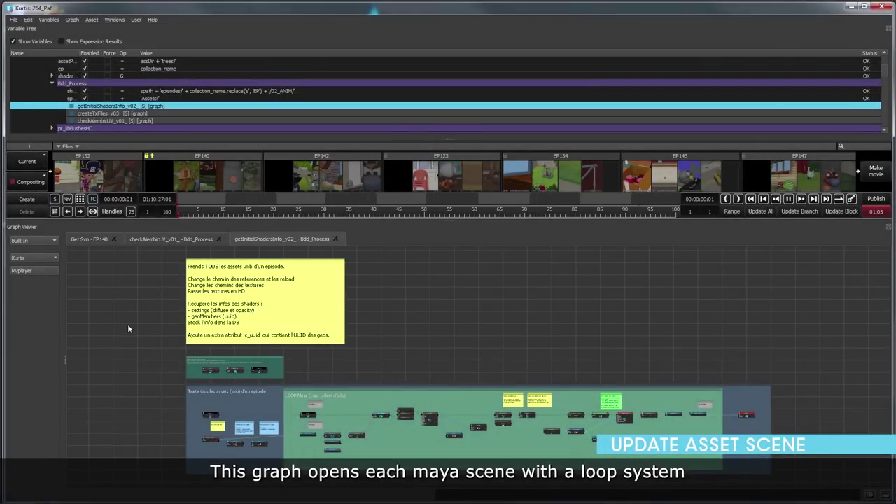
- Read the getInitialShadersInfo_v02 graph's description note and examine its asset-processing and LOOP Maya nodes
{"action": "scroll", "coordinate": [153, 296], "scroll_direction": "up", "scroll_amount": 4}
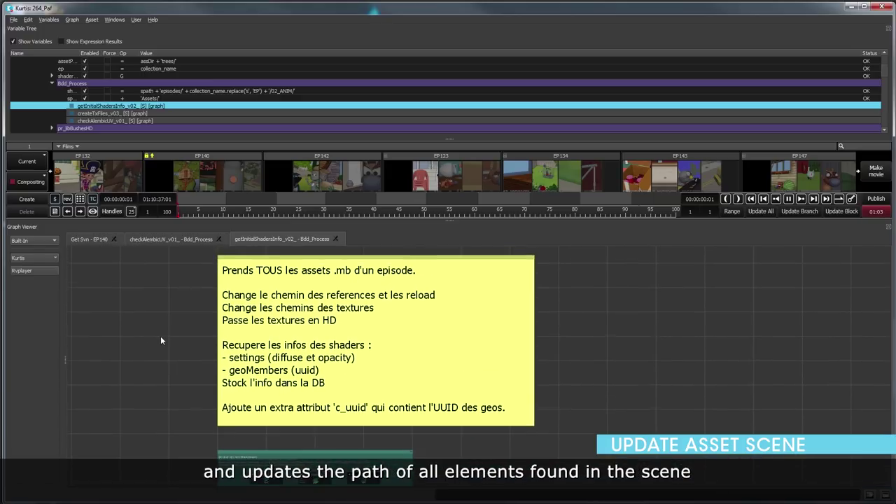
{"action": "left_click_drag", "start_coordinate": [180, 400], "coordinate": [140, 280]}
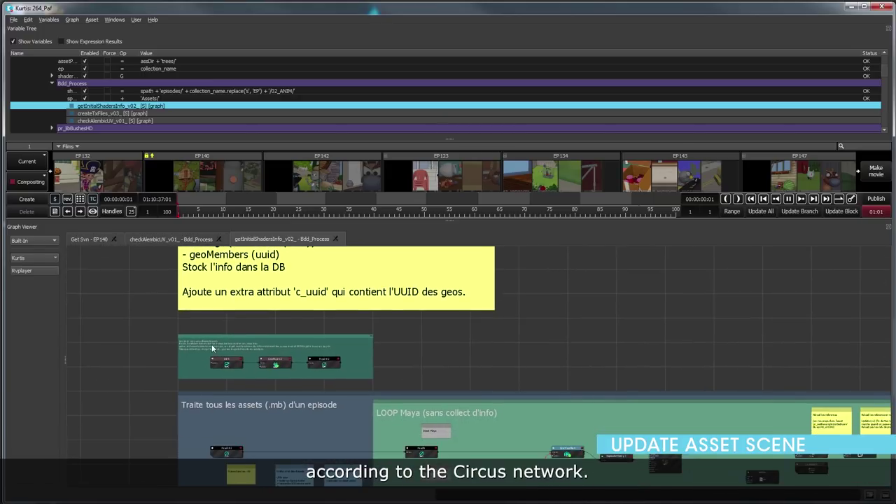
{"action": "left_click_drag", "start_coordinate": [339, 366], "coordinate": [291, 307]}
{"action": "left_click_drag", "start_coordinate": [415, 336], "coordinate": [395, 299]}
{"action": "left_click_drag", "start_coordinate": [577, 324], "coordinate": [499, 321]}
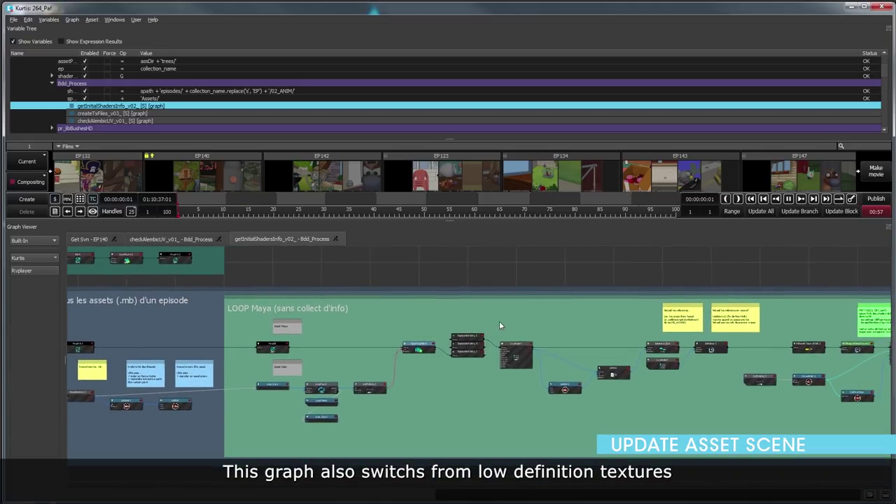
{"action": "left_click_drag", "start_coordinate": [570, 322], "coordinate": [446, 320]}
{"action": "left_click_drag", "start_coordinate": [647, 322], "coordinate": [550, 319]}
{"action": "left_click_drag", "start_coordinate": [693, 328], "coordinate": [596, 322]}
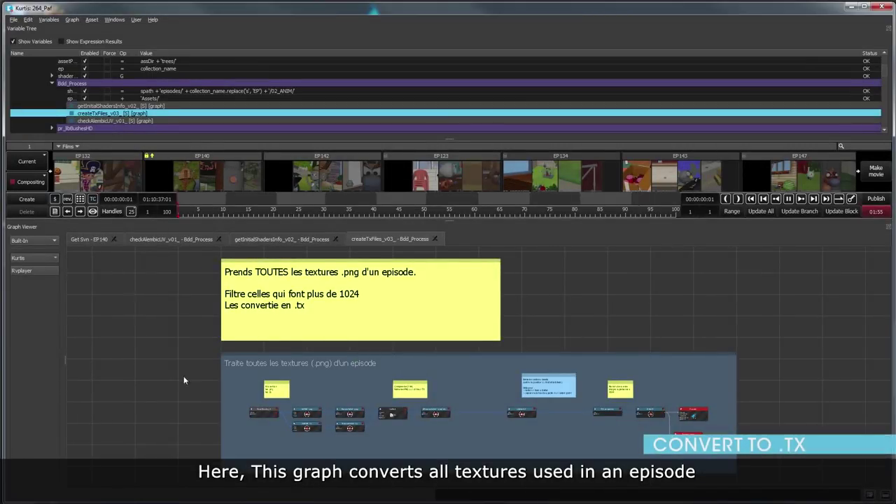
- Examine the node chain that filters an episode's PNG textures and converts them to .tx in the createTxFiles_v03 graph
{"action": "scroll", "coordinate": [186, 380], "scroll_direction": "up", "scroll_amount": 3}
{"action": "left_click_drag", "start_coordinate": [248, 379], "coordinate": [150, 320]}
{"action": "left_click_drag", "start_coordinate": [420, 349], "coordinate": [303, 331]}
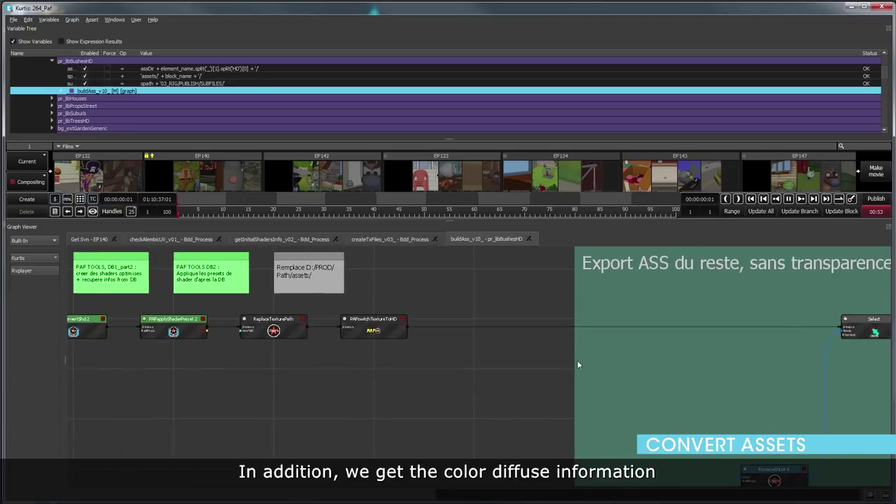
- Examine the ASS export section following the shader preset and texture path nodes in the buildAss_v10 graph
{"action": "scroll", "coordinate": [579, 359], "scroll_direction": "down", "scroll_amount": 3}
{"action": "left_click_drag", "start_coordinate": [593, 364], "coordinate": [432, 340]}
{"action": "left_click_drag", "start_coordinate": [623, 355], "coordinate": [620, 338]}
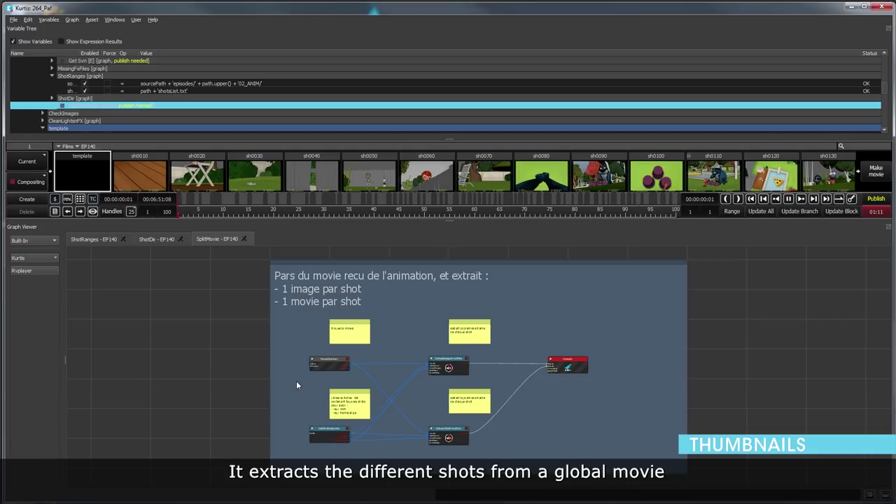
- Examine the nodes that extract one image and one movie per shot in the EP140 SplitMovie graph
{"action": "scroll", "coordinate": [296, 380], "scroll_direction": "up", "scroll_amount": 4}
{"action": "left_click_drag", "start_coordinate": [349, 375], "coordinate": [305, 334]}
{"action": "left_click_drag", "start_coordinate": [362, 332], "coordinate": [316, 372]}
{"action": "left_click_drag", "start_coordinate": [379, 365], "coordinate": [320, 367]}
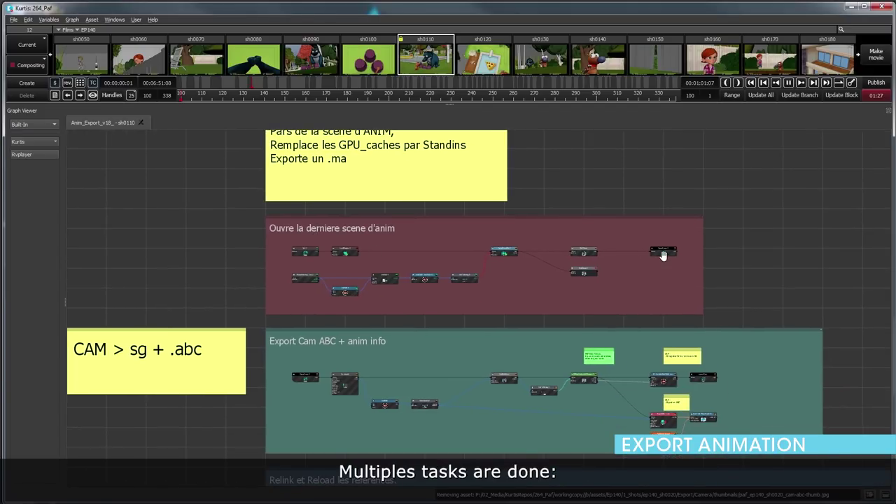
- Trace the Anim_Export_v18 graph from the last scene-opening node through the camera animation range and exportCam nodes
{"action": "left_click", "coordinate": [662, 254]}
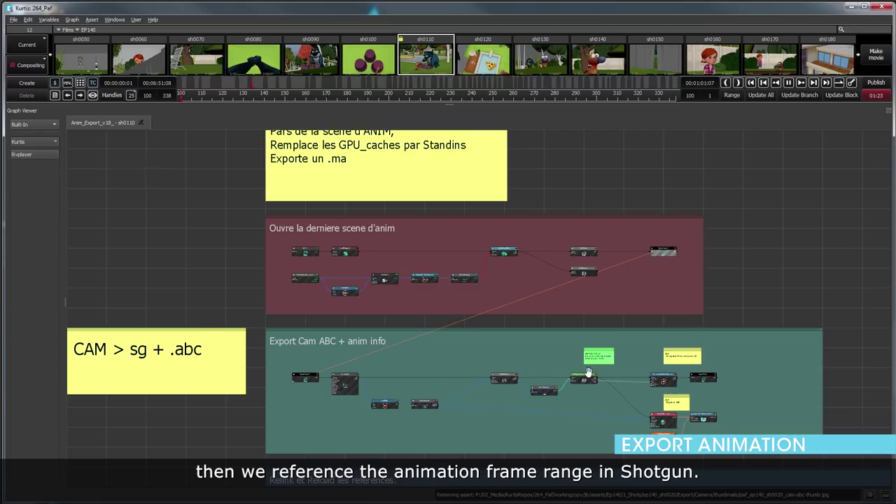
{"action": "scroll", "coordinate": [588, 372], "scroll_direction": "up", "scroll_amount": 3}
{"action": "scroll", "coordinate": [613, 352], "scroll_direction": "up", "scroll_amount": 1}
{"action": "left_click_drag", "start_coordinate": [649, 353], "coordinate": [570, 347]}
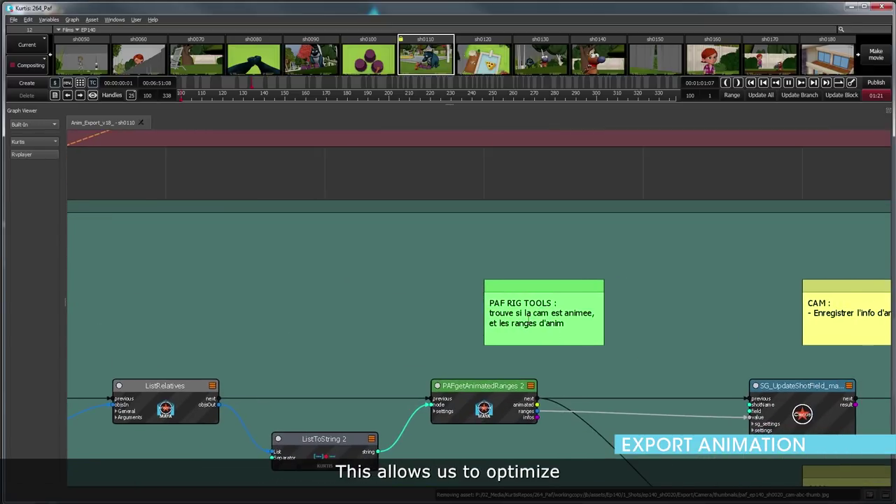
{"action": "left_click_drag", "start_coordinate": [639, 350], "coordinate": [403, 331]}
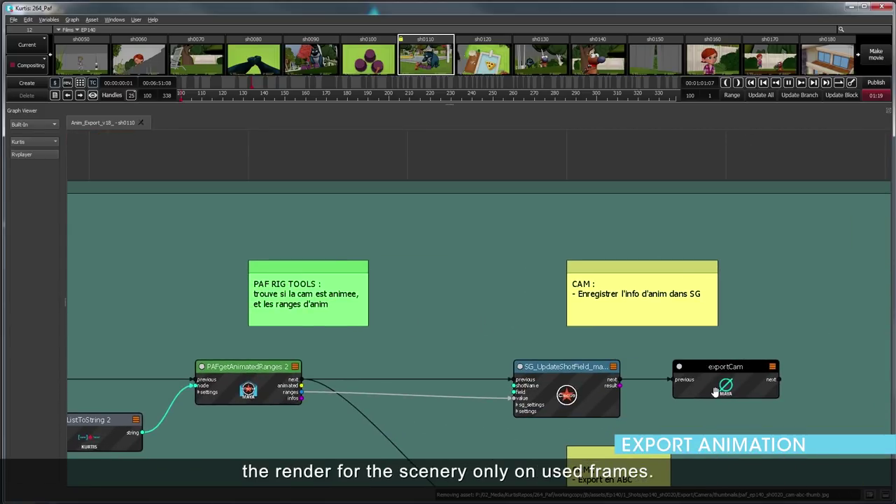
{"action": "scroll", "coordinate": [714, 393], "scroll_direction": "down", "scroll_amount": 6}
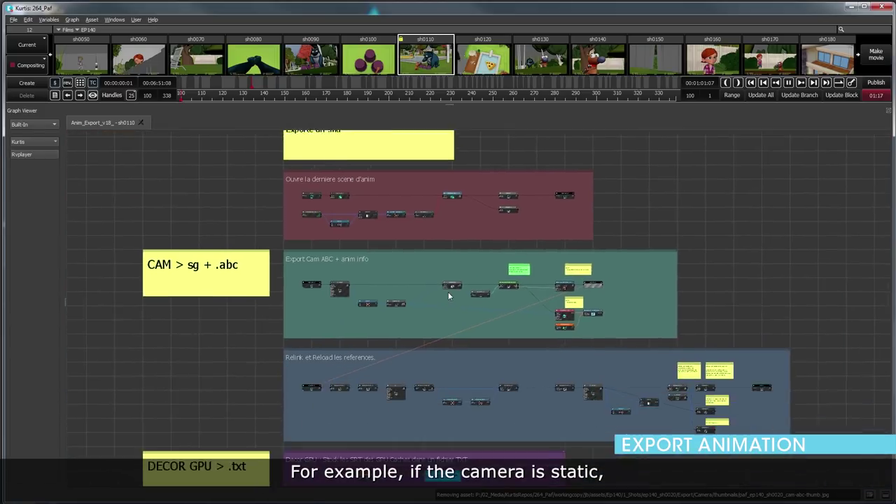
- Examine the reference relinking, Decor GPU to .txt and Decor GEO to .abc blocks of the animation export graph
{"action": "left_click_drag", "start_coordinate": [307, 385], "coordinate": [288, 348]}
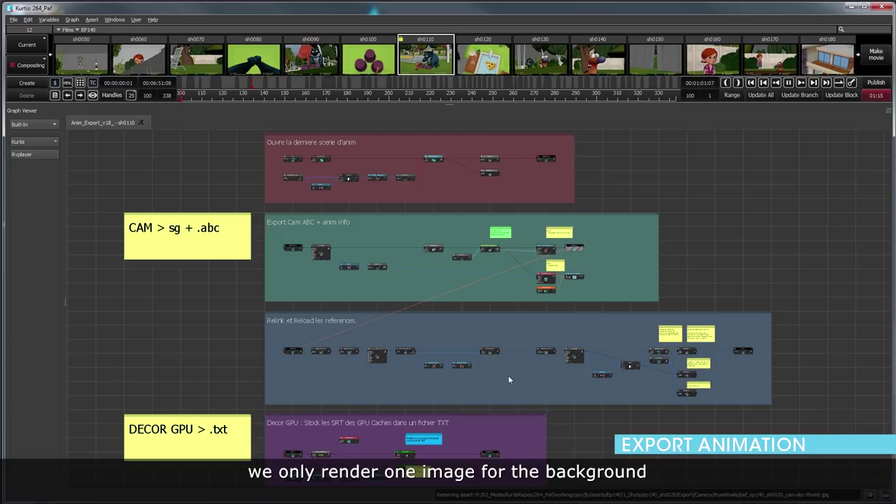
{"action": "left_click_drag", "start_coordinate": [508, 375], "coordinate": [519, 282]}
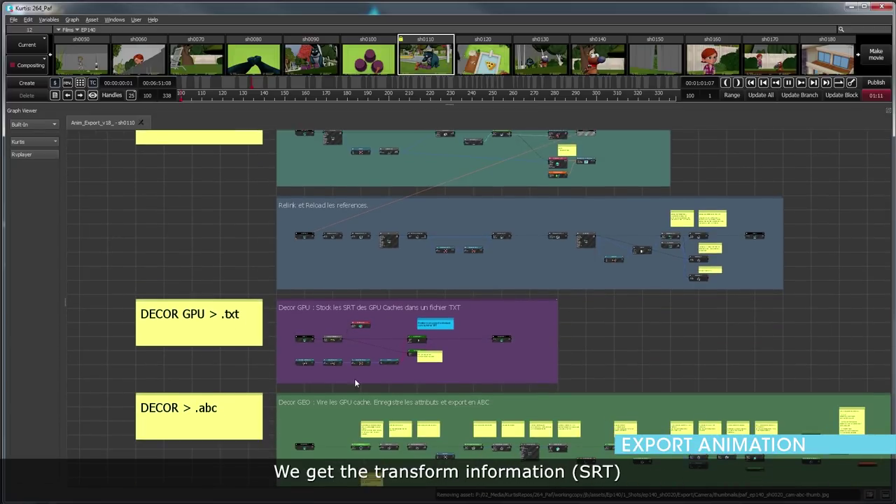
{"action": "left_click", "coordinate": [508, 339]}
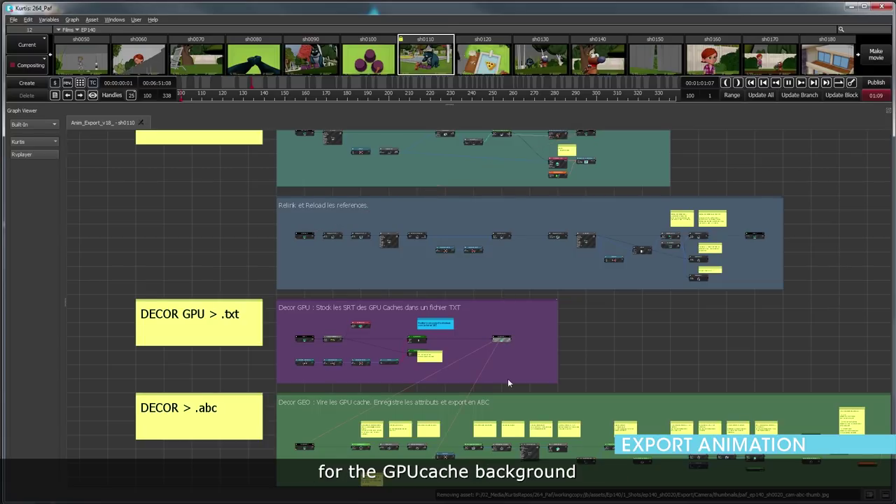
{"action": "left_click_drag", "start_coordinate": [451, 400], "coordinate": [427, 327]}
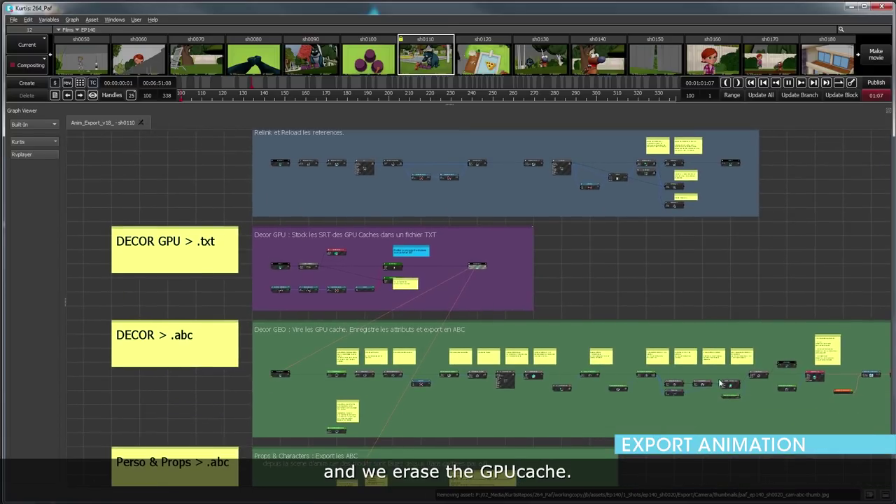
{"action": "left_click_drag", "start_coordinate": [760, 378], "coordinate": [657, 375]}
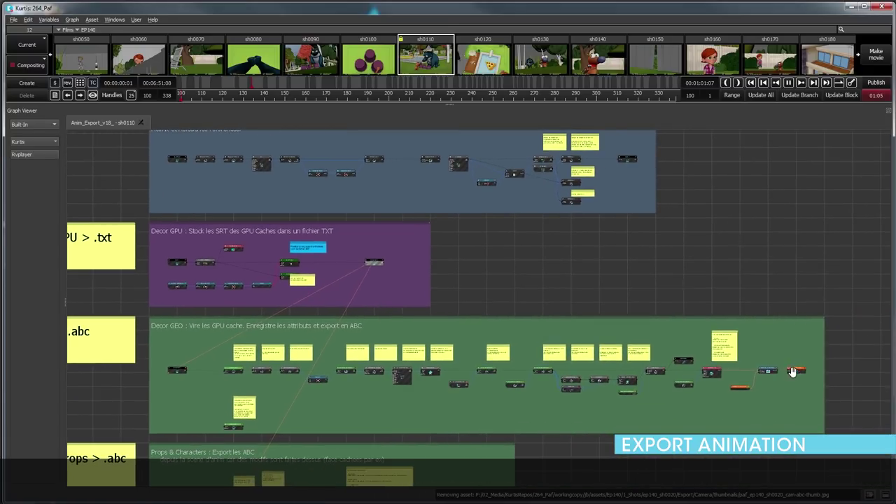
{"action": "left_click_drag", "start_coordinate": [519, 403], "coordinate": [626, 390]}
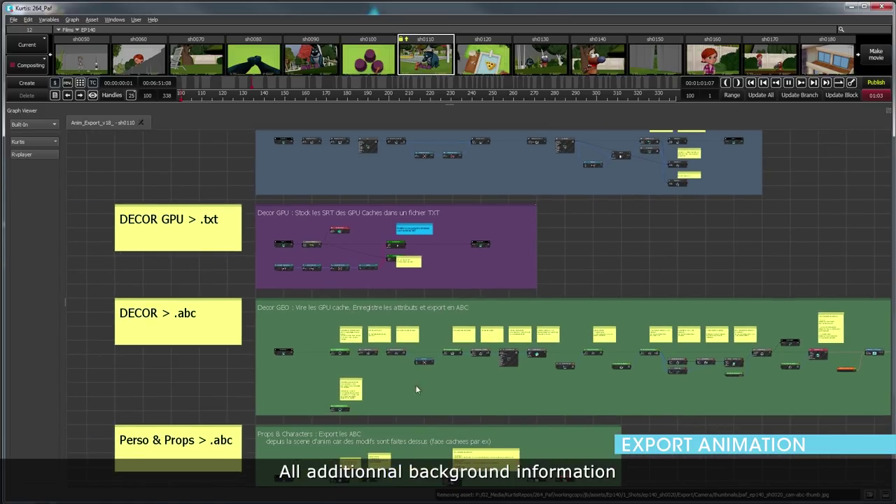
- Examine the Props & Characters block, including its ExportAbc node, attribute note and asset output nodes
{"action": "left_click_drag", "start_coordinate": [282, 476], "coordinate": [259, 423]}
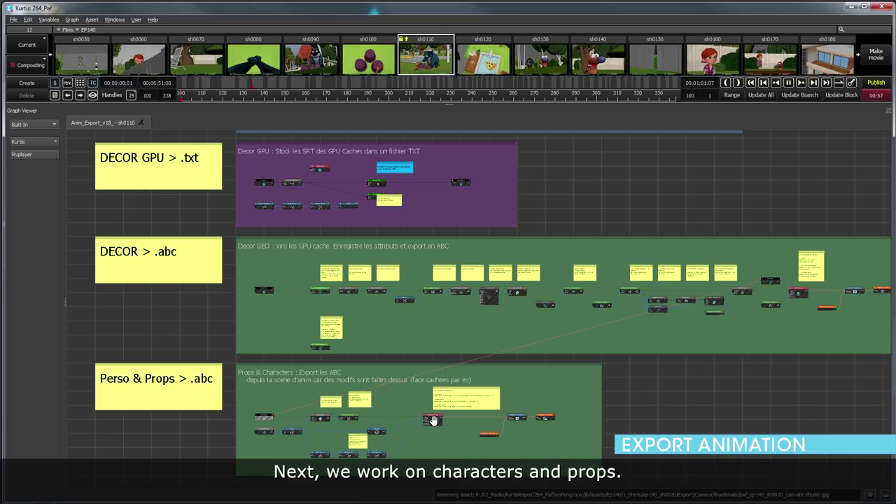
{"action": "scroll", "coordinate": [433, 420], "scroll_direction": "up", "scroll_amount": 5}
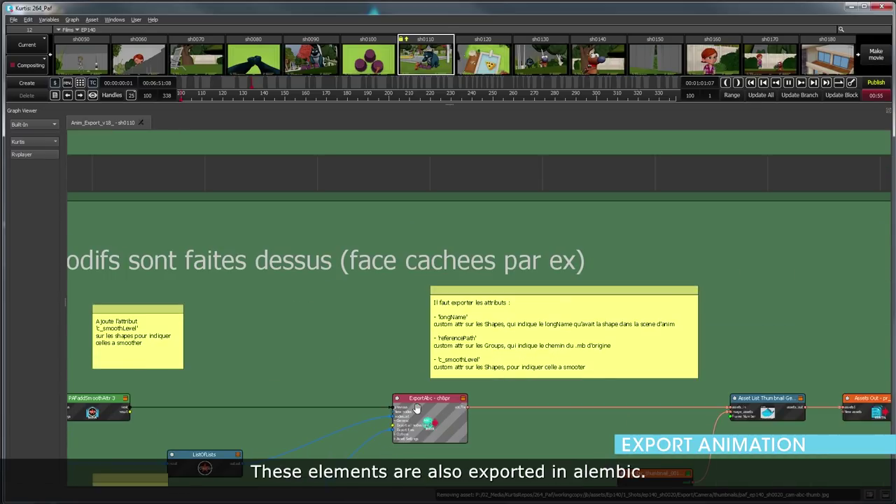
{"action": "scroll", "coordinate": [434, 418], "scroll_direction": "down", "scroll_amount": 2}
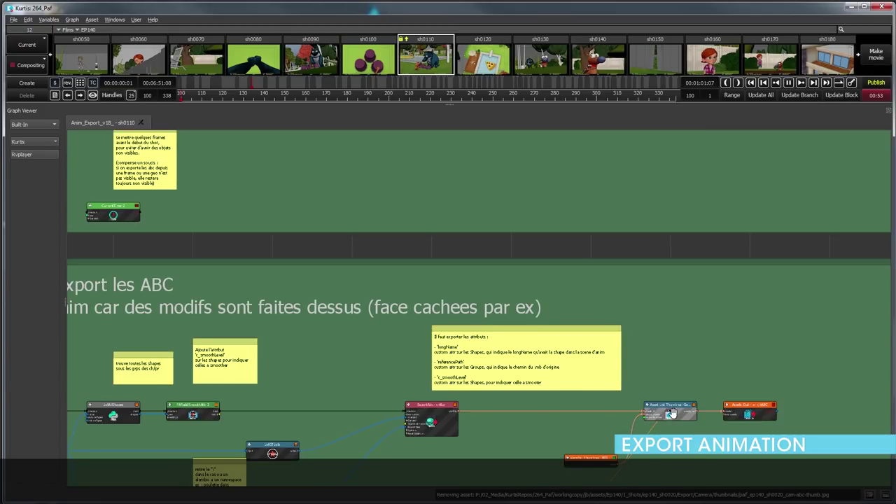
{"action": "scroll", "coordinate": [717, 414], "scroll_direction": "down", "scroll_amount": 3}
- Examine the Decor GPU block that creates a scene with Standins, starting from its first node
{"action": "left_click_drag", "start_coordinate": [686, 423], "coordinate": [599, 307]}
{"action": "left_click_drag", "start_coordinate": [467, 381], "coordinate": [442, 331]}
{"action": "left_click", "coordinate": [327, 369]}
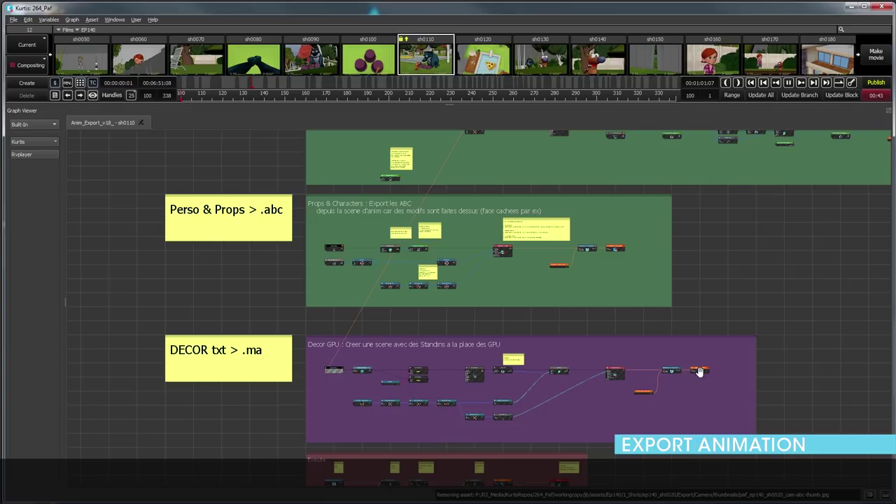
{"action": "left_click_drag", "start_coordinate": [661, 385], "coordinate": [644, 315]}
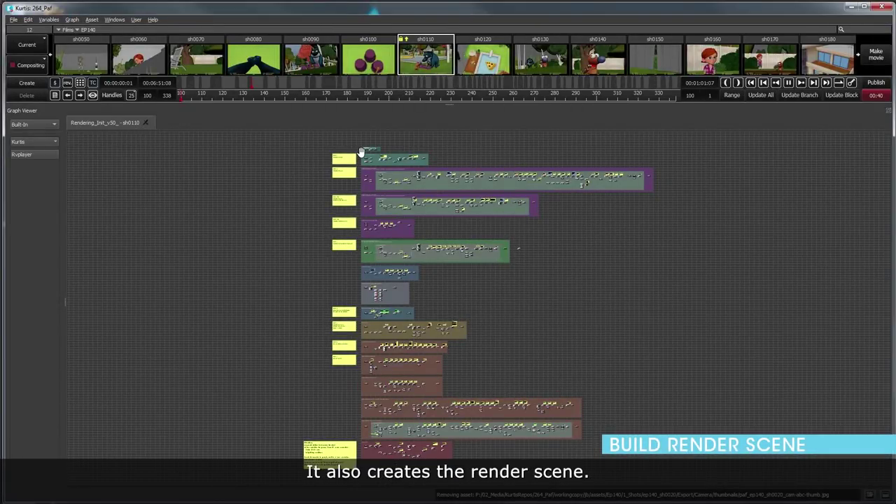
- Examine the plugin initialisation and camera ABC import blocks of the Rendering_Init_v50 graph, up to the camera block's last node
{"action": "scroll", "coordinate": [362, 152], "scroll_direction": "up", "scroll_amount": 5}
{"action": "left_click_drag", "start_coordinate": [261, 199], "coordinate": [341, 185]}
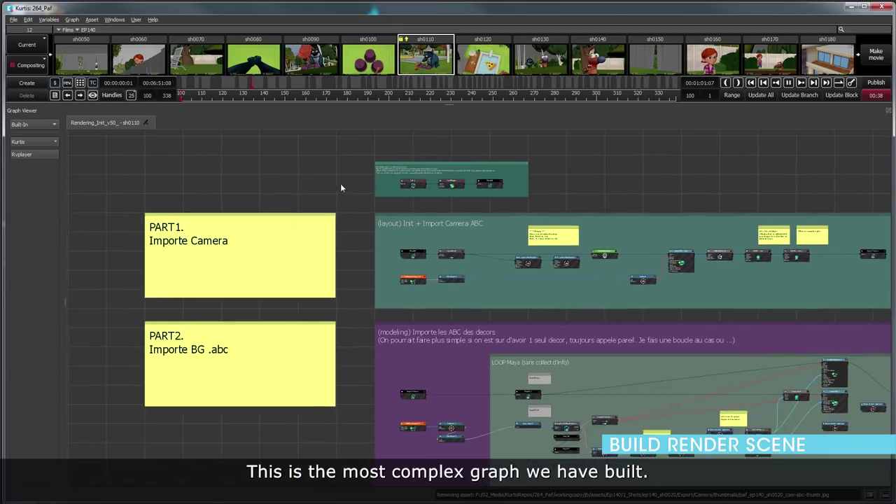
{"action": "left_click_drag", "start_coordinate": [375, 248], "coordinate": [279, 232]}
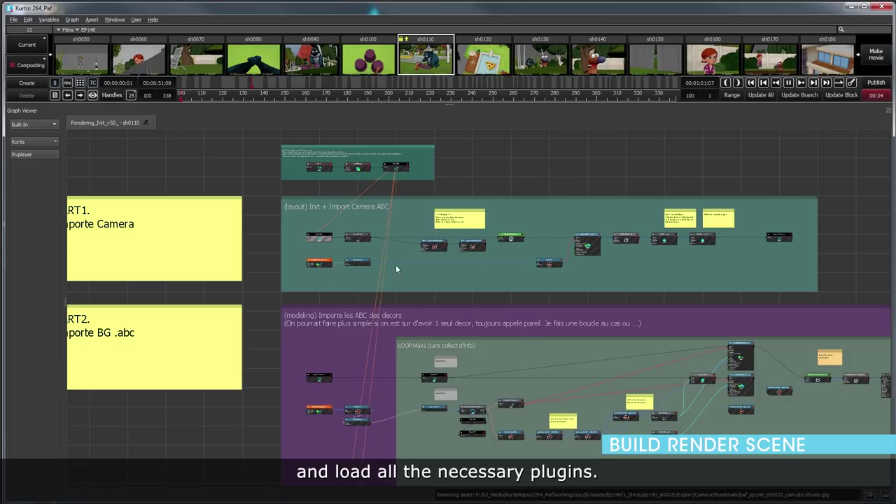
{"action": "left_click_drag", "start_coordinate": [724, 254], "coordinate": [685, 220]}
{"action": "left_click", "coordinate": [733, 204]}
- Examine the background ABC import block from its first node along the full LOOP Maya node chain
{"action": "left_click_drag", "start_coordinate": [258, 351], "coordinate": [385, 346]}
{"action": "left_click_drag", "start_coordinate": [341, 308], "coordinate": [266, 303]}
{"action": "left_click_drag", "start_coordinate": [361, 294], "coordinate": [278, 282]}
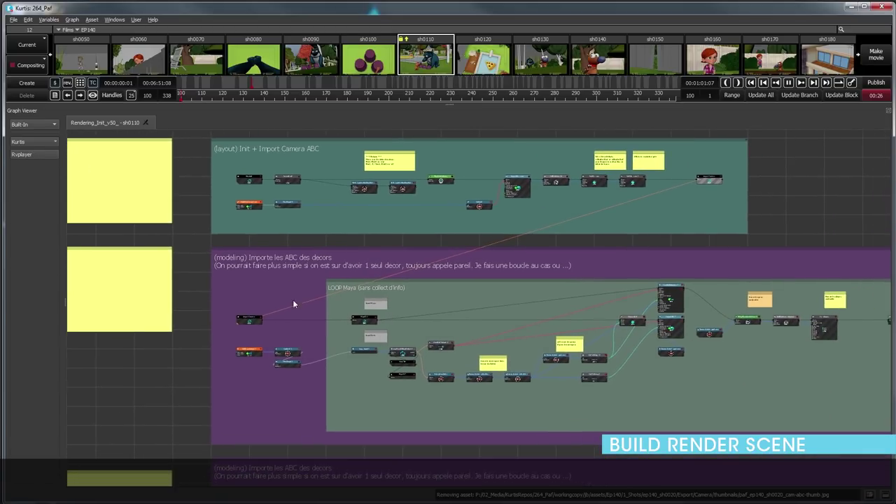
{"action": "left_click", "coordinate": [250, 319]}
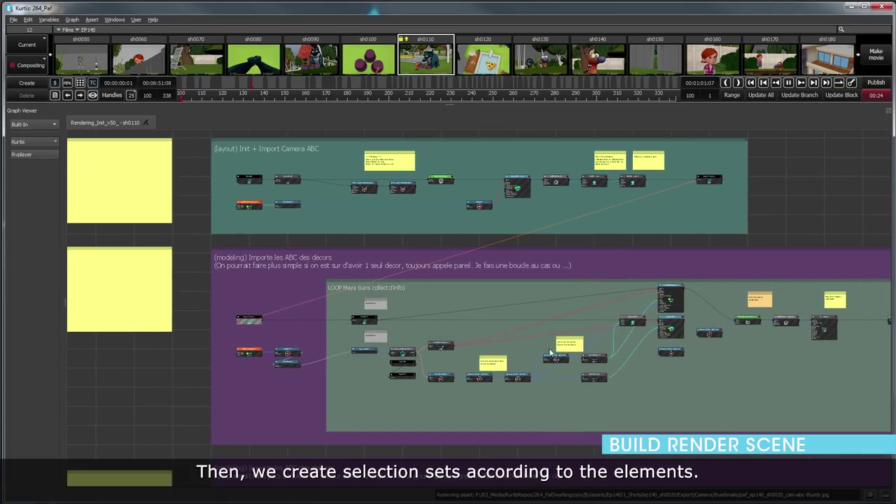
{"action": "left_click_drag", "start_coordinate": [685, 290], "coordinate": [513, 286]}
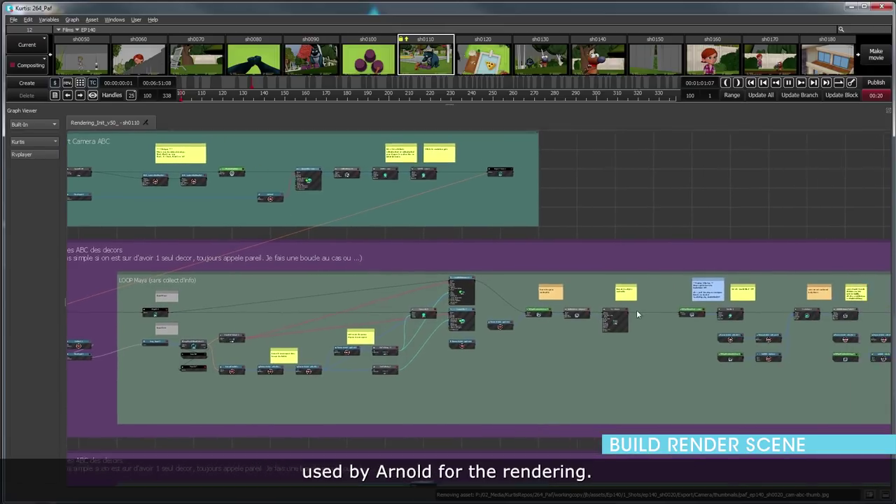
{"action": "scroll", "coordinate": [680, 311], "scroll_direction": "up", "scroll_amount": 5}
{"action": "left_click_drag", "start_coordinate": [701, 305], "coordinate": [500, 300]}
{"action": "mouse_move", "coordinate": [707, 290]}
{"action": "left_mouse_down"}
{"action": "mouse_move", "coordinate": [459, 282]}
{"action": "mouse_move", "coordinate": [500, 259]}
{"action": "mouse_move", "coordinate": [443, 257]}
{"action": "left_mouse_up"}
{"action": "left_click_drag", "start_coordinate": [858, 259], "coordinate": [543, 250]}
{"action": "mouse_move", "coordinate": [782, 255]}
{"action": "left_mouse_down"}
{"action": "mouse_move", "coordinate": [419, 248]}
{"action": "mouse_move", "coordinate": [517, 252]}
{"action": "left_mouse_up"}
- Locate the PART2 bis block that imports the background .ma containing the Standins
{"action": "scroll", "coordinate": [518, 252], "scroll_direction": "down", "scroll_amount": 6}
{"action": "mouse_move", "coordinate": [715, 258]}
{"action": "left_mouse_down"}
{"action": "mouse_move", "coordinate": [416, 251]}
{"action": "mouse_move", "coordinate": [798, 229]}
{"action": "left_mouse_up"}
{"action": "mouse_move", "coordinate": [259, 280]}
{"action": "left_mouse_down"}
{"action": "mouse_move", "coordinate": [439, 254]}
{"action": "mouse_move", "coordinate": [594, 248]}
{"action": "left_mouse_up"}
{"action": "mouse_move", "coordinate": [425, 254]}
{"action": "left_mouse_down"}
{"action": "mouse_move", "coordinate": [804, 240]}
{"action": "mouse_move", "coordinate": [829, 223]}
{"action": "left_mouse_up"}
{"action": "left_click_drag", "start_coordinate": [482, 245], "coordinate": [765, 240]}
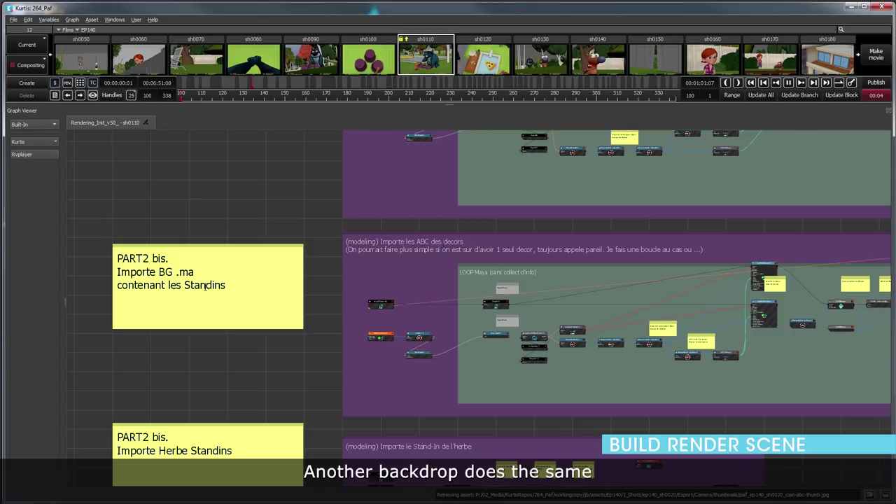
- Examine the PART2 bis block that imports the background .ma with Standins, along its LOOP Maya chain to the import Decor ass node
{"action": "left_click_drag", "start_coordinate": [592, 283], "coordinate": [544, 276]}
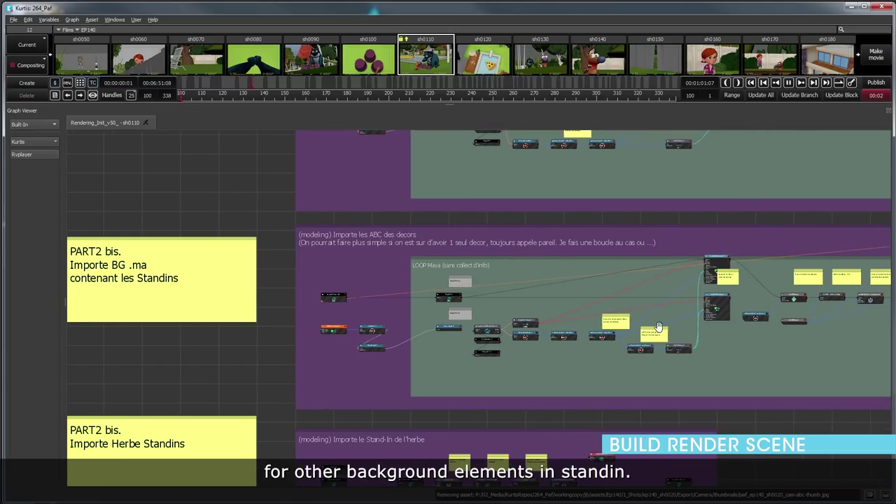
{"action": "left_click_drag", "start_coordinate": [792, 294], "coordinate": [543, 285]}
{"action": "left_click_drag", "start_coordinate": [611, 291], "coordinate": [362, 288]}
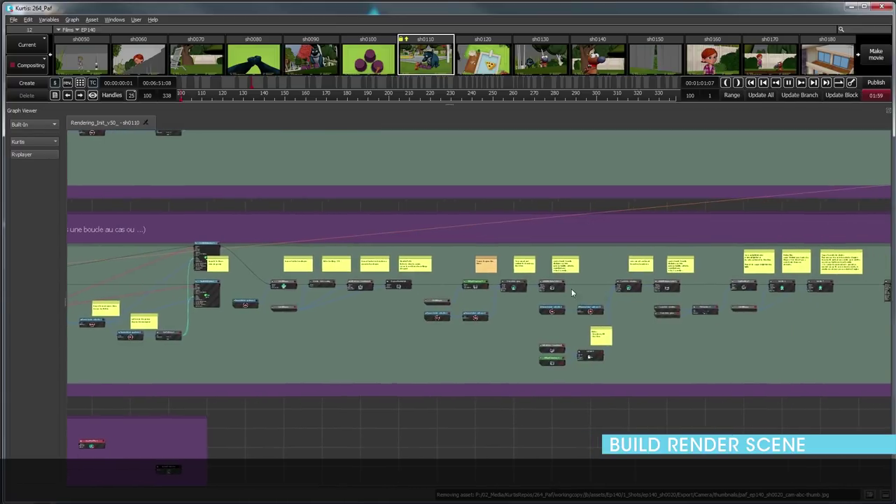
{"action": "scroll", "coordinate": [528, 282], "scroll_direction": "up", "scroll_amount": 5}
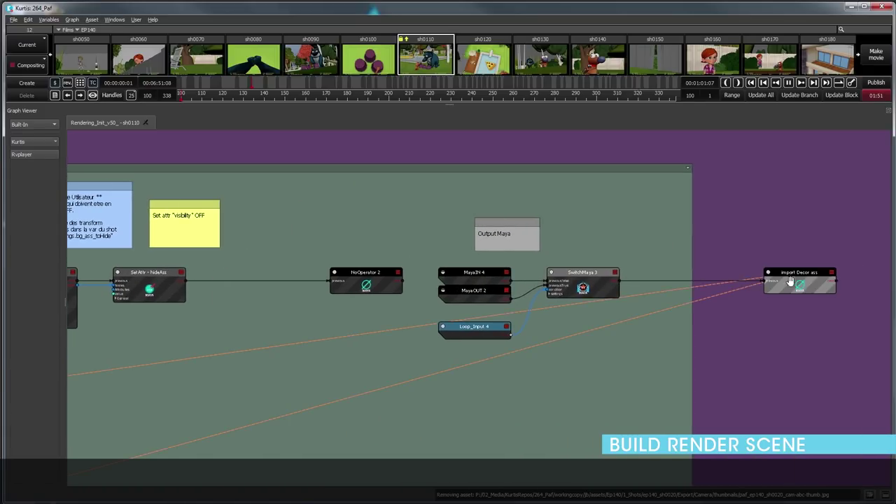
- Examine the grass Stand-In import block from its first node to its last node
{"action": "scroll", "coordinate": [789, 281], "scroll_direction": "down", "scroll_amount": 5}
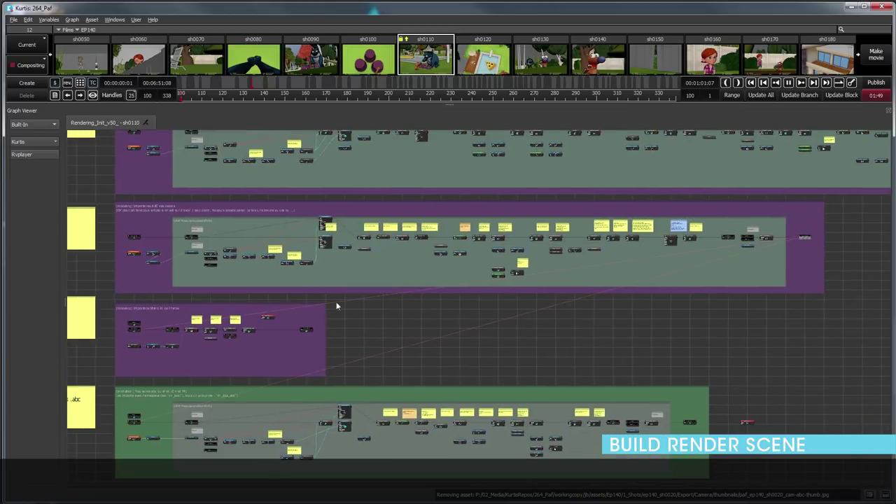
{"action": "left_click_drag", "start_coordinate": [337, 306], "coordinate": [541, 294]}
{"action": "scroll", "coordinate": [355, 308], "scroll_direction": "up", "scroll_amount": 5}
{"action": "left_click_drag", "start_coordinate": [355, 308], "coordinate": [336, 289]}
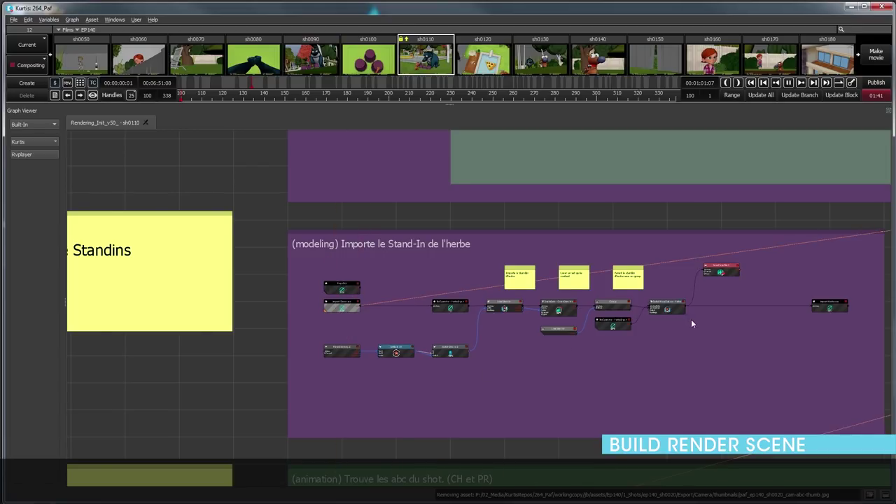
{"action": "left_click_drag", "start_coordinate": [692, 323], "coordinate": [597, 321]}
{"action": "left_click_drag", "start_coordinate": [595, 378], "coordinate": [594, 256]}
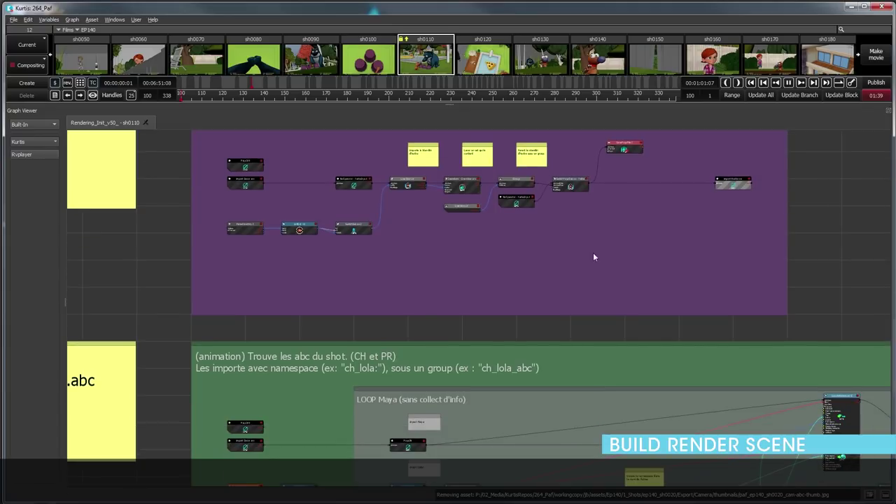
- Examine the PART3 characters and props .abc import block, focusing on its shape smoothing nodes and notes
{"action": "scroll", "coordinate": [540, 285], "scroll_direction": "down", "scroll_amount": 2}
{"action": "left_click_drag", "start_coordinate": [491, 315], "coordinate": [428, 270]}
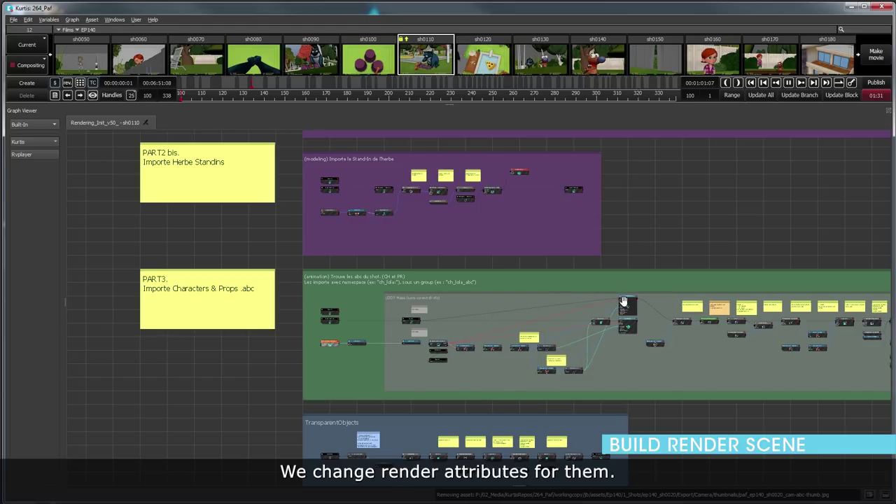
{"action": "left_click_drag", "start_coordinate": [736, 319], "coordinate": [486, 309]}
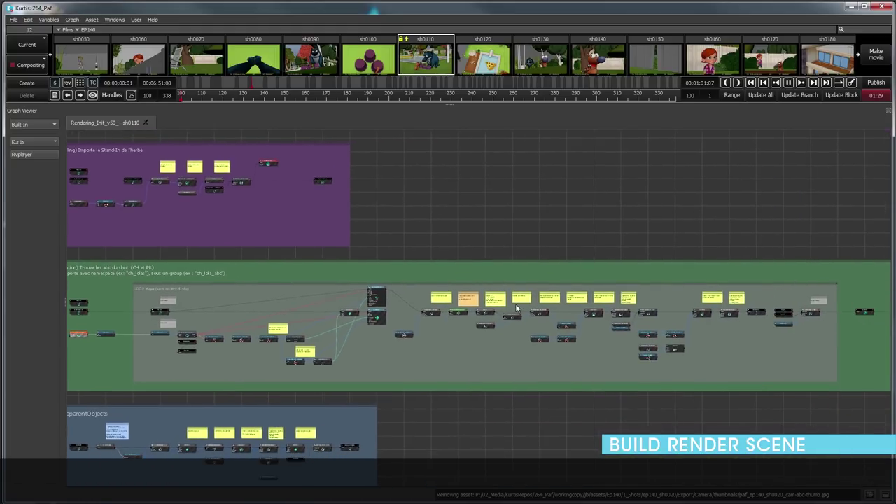
{"action": "scroll", "coordinate": [516, 306], "scroll_direction": "up", "scroll_amount": 5}
{"action": "scroll", "coordinate": [515, 304], "scroll_direction": "up", "scroll_amount": 4}
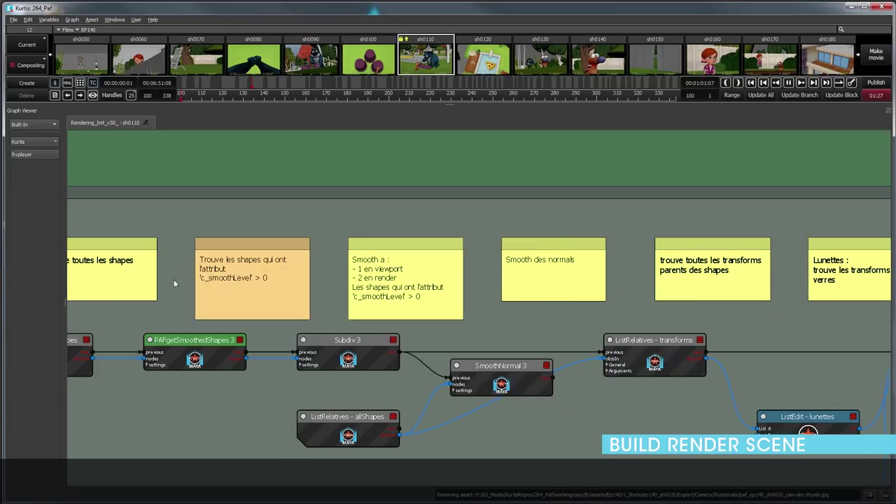
{"action": "left_click_drag", "start_coordinate": [507, 285], "coordinate": [429, 312]}
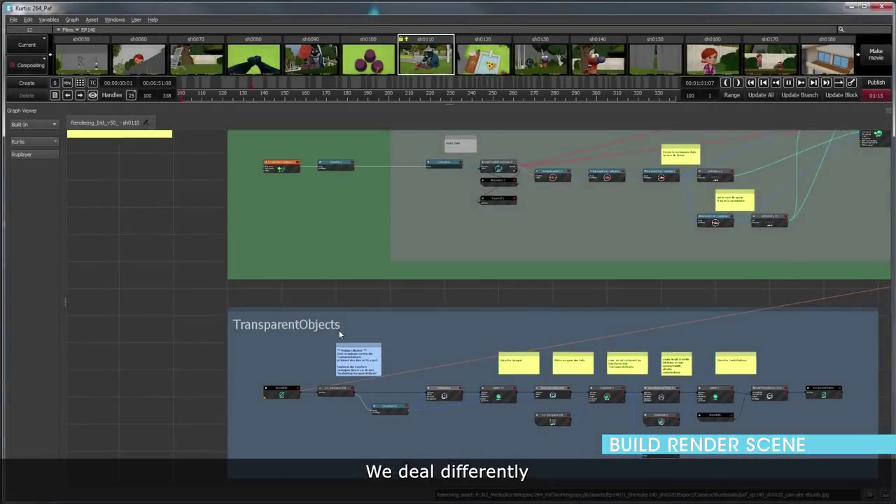
- Examine the TransparentObjects block and the block that finds the Sets created in the loops, up to its last node
{"action": "scroll", "coordinate": [308, 314], "scroll_direction": "down", "scroll_amount": 2}
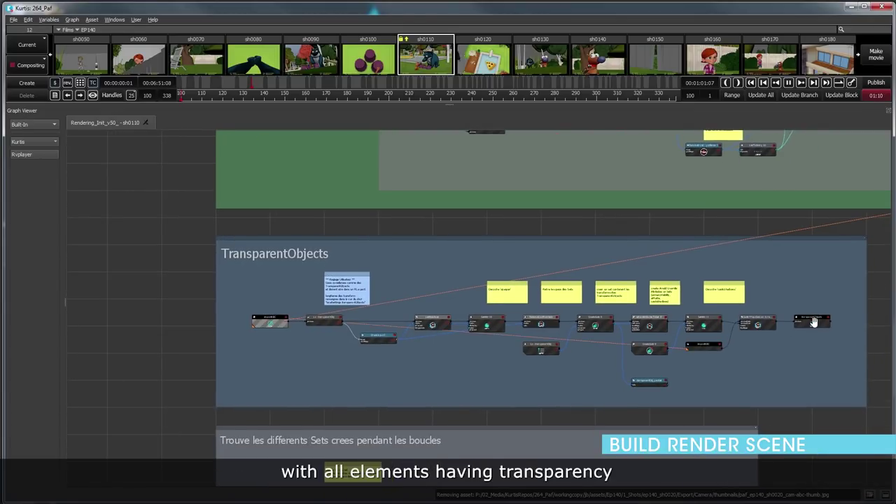
{"action": "scroll", "coordinate": [740, 357], "scroll_direction": "down", "scroll_amount": 5}
{"action": "left_click", "coordinate": [235, 329]}
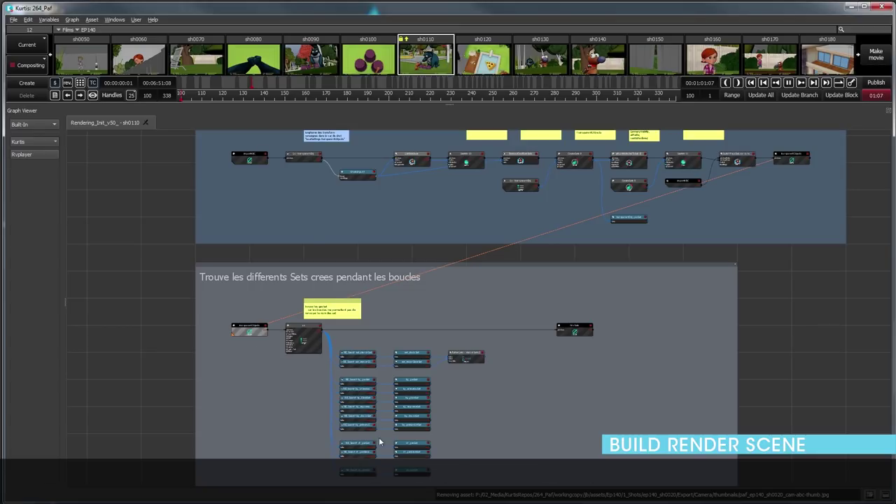
{"action": "scroll", "coordinate": [362, 412], "scroll_direction": "up", "scroll_amount": 2}
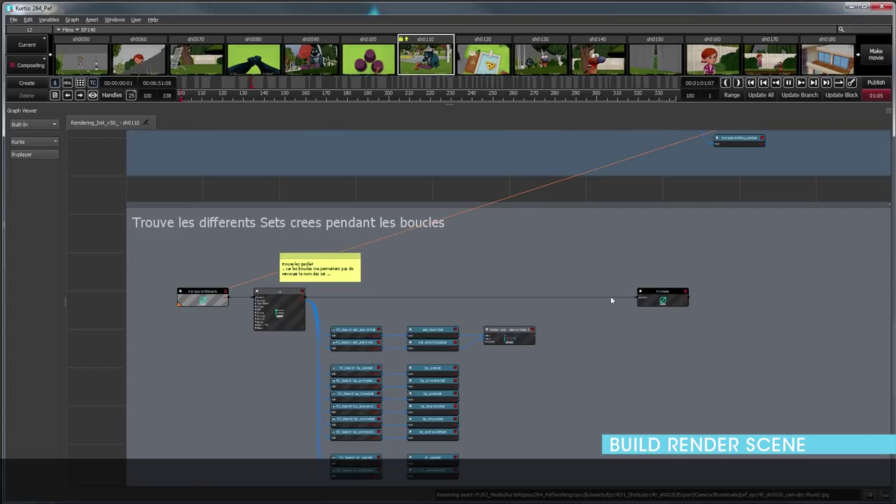
{"action": "left_click", "coordinate": [651, 296]}
{"action": "scroll", "coordinate": [618, 294], "scroll_direction": "down", "scroll_amount": 5}
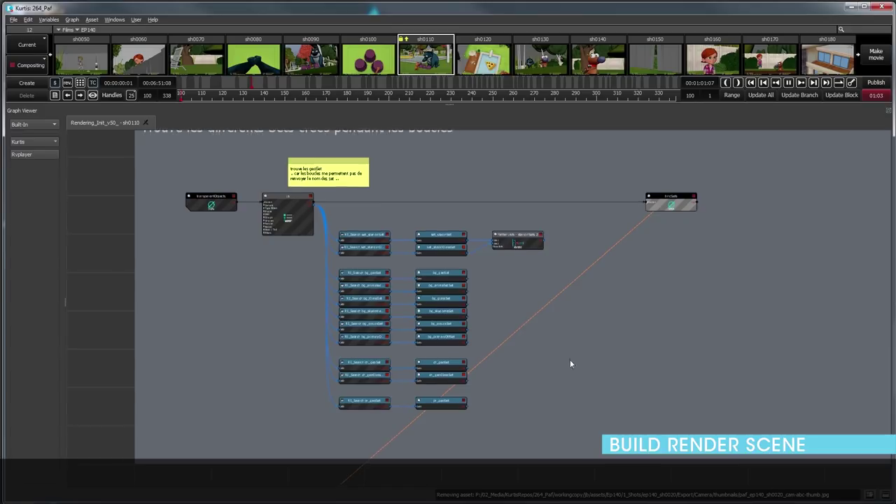
- Examine the PART4 shading block that creates optimised shaders and applies presets, through to its shading end node
{"action": "scroll", "coordinate": [536, 317], "scroll_direction": "down", "scroll_amount": 1}
{"action": "left_click_drag", "start_coordinate": [499, 367], "coordinate": [525, 237]}
{"action": "scroll", "coordinate": [457, 250], "scroll_direction": "down", "scroll_amount": 1}
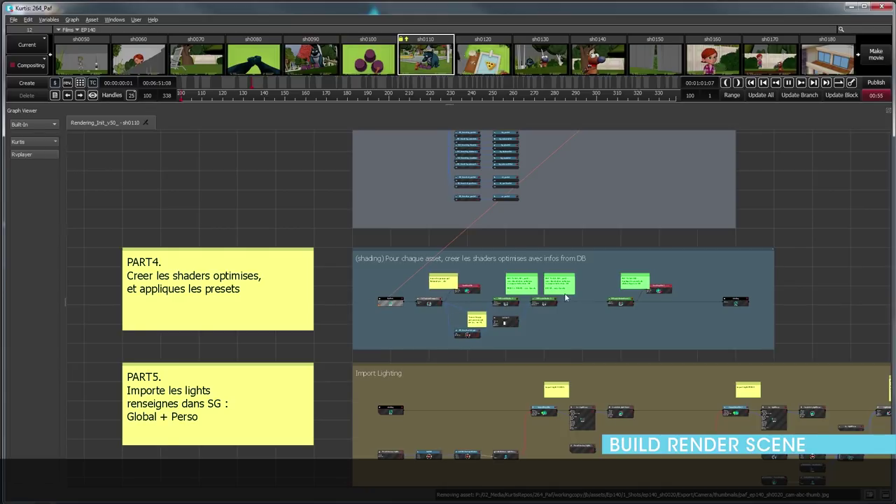
{"action": "scroll", "coordinate": [566, 297], "scroll_direction": "up", "scroll_amount": 5}
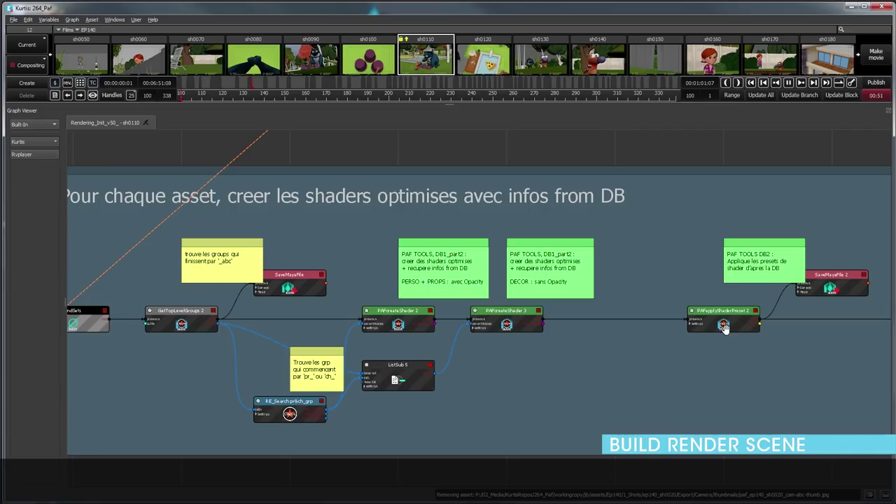
{"action": "left_click_drag", "start_coordinate": [779, 335], "coordinate": [492, 325]}
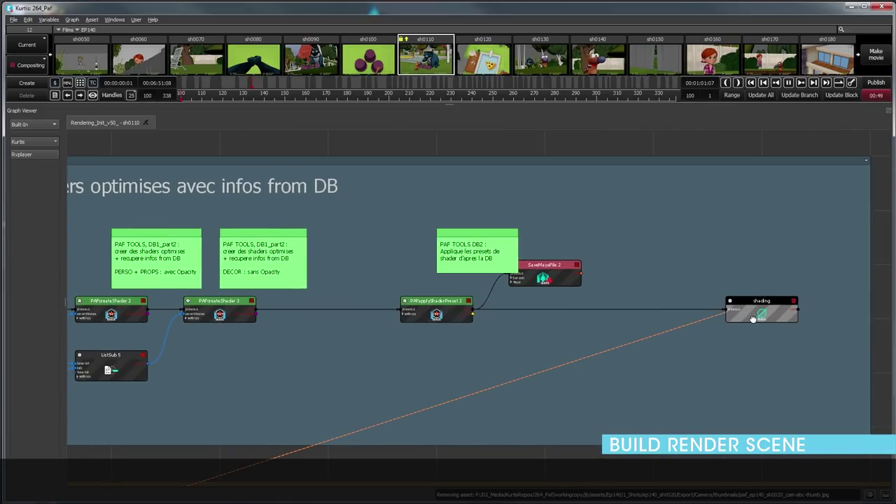
- Examine the PART5 Import Lighting block from its directory-parsing node through the global light import nodes
{"action": "scroll", "coordinate": [655, 336], "scroll_direction": "down", "scroll_amount": 3}
{"action": "scroll", "coordinate": [558, 370], "scroll_direction": "down", "scroll_amount": 2}
{"action": "left_click_drag", "start_coordinate": [491, 361], "coordinate": [485, 233]}
{"action": "left_click_drag", "start_coordinate": [358, 305], "coordinate": [448, 294]}
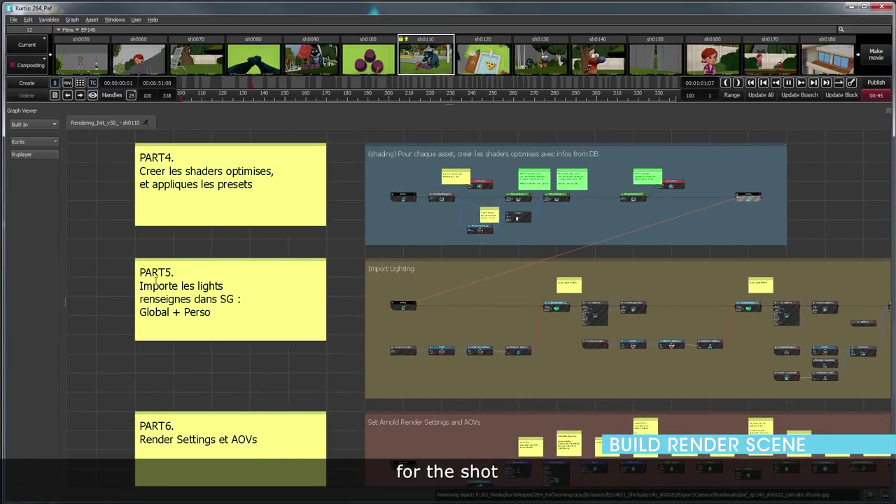
{"action": "left_click", "coordinate": [397, 350]}
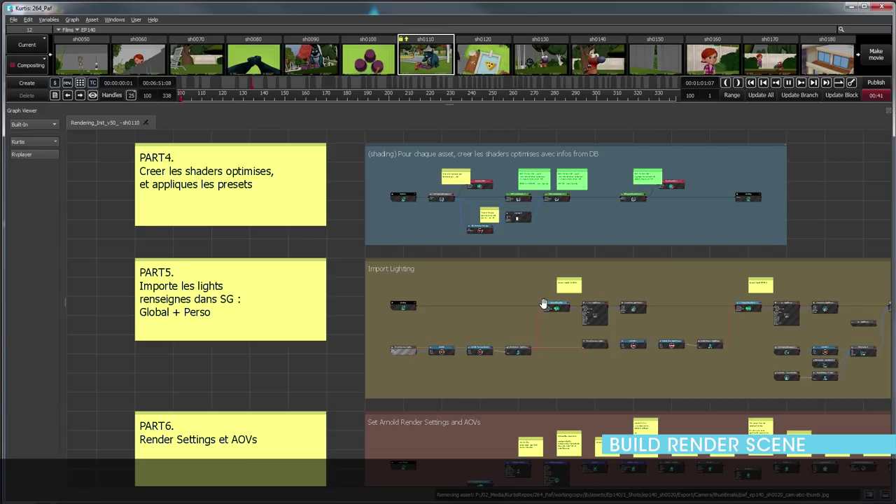
{"action": "scroll", "coordinate": [567, 295], "scroll_direction": "up", "scroll_amount": 3}
{"action": "left_click_drag", "start_coordinate": [589, 296], "coordinate": [436, 229]}
{"action": "left_click_drag", "start_coordinate": [553, 272], "coordinate": [428, 224]}
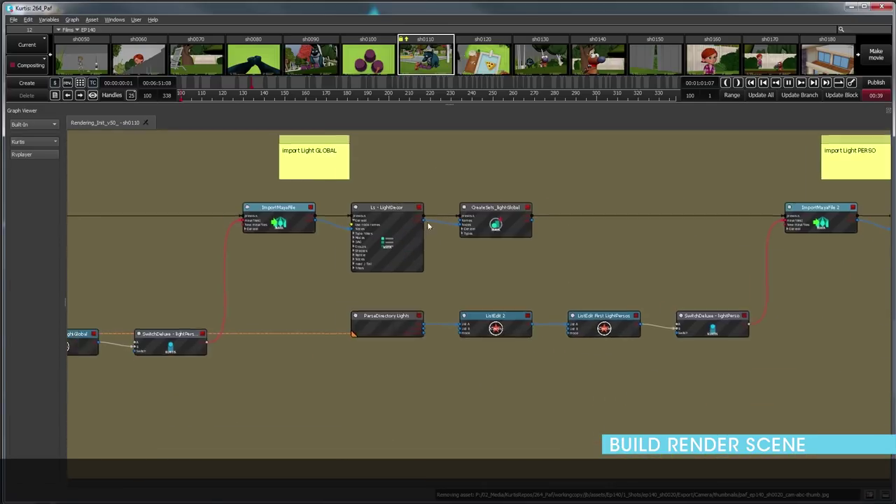
- Examine the character light import and Light Linking nodes of the Import Lighting block, up to the importLight node
{"action": "left_click", "coordinate": [755, 210]}
{"action": "left_click_drag", "start_coordinate": [795, 246], "coordinate": [504, 287]}
{"action": "mouse_move", "coordinate": [666, 309]}
{"action": "left_mouse_down"}
{"action": "mouse_move", "coordinate": [602, 290]}
{"action": "mouse_move", "coordinate": [494, 282]}
{"action": "left_mouse_up"}
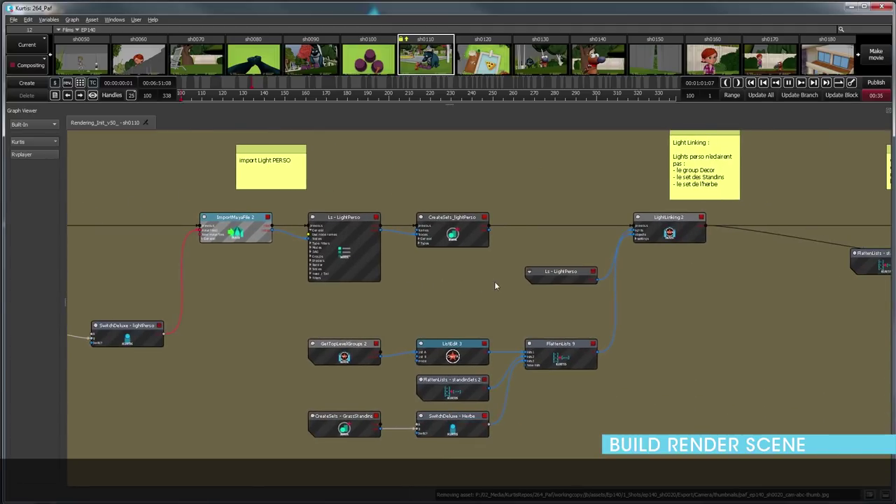
{"action": "left_click_drag", "start_coordinate": [628, 290], "coordinate": [432, 343]}
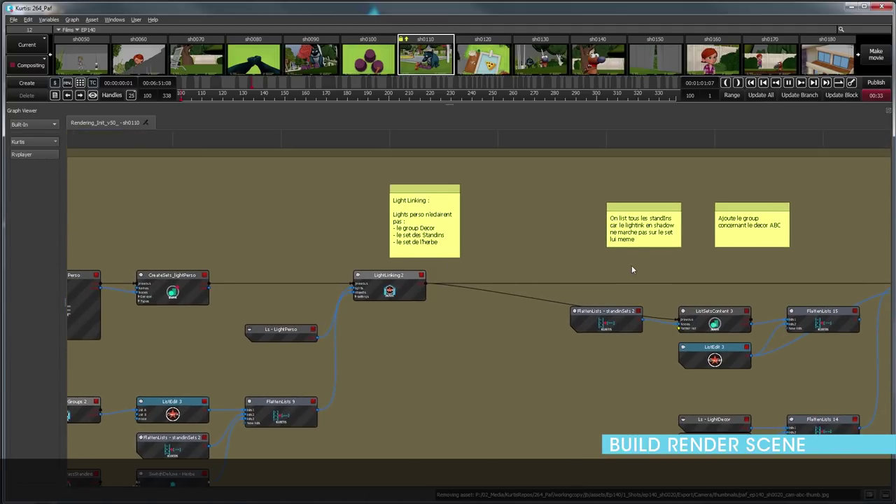
{"action": "left_click_drag", "start_coordinate": [631, 270], "coordinate": [385, 248]}
{"action": "left_click_drag", "start_coordinate": [695, 297], "coordinate": [434, 304]}
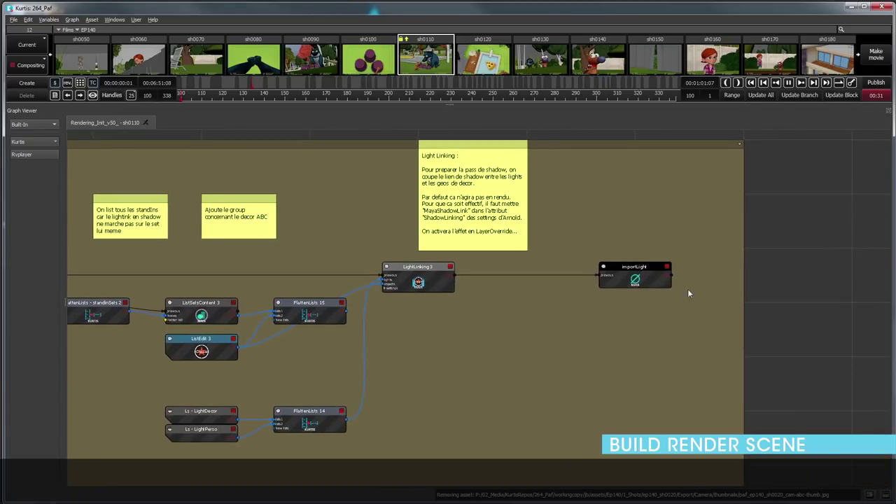
- Examine the PART6 block that sets the Arnold render settings and AOVs, starting from its first node
{"action": "scroll", "coordinate": [566, 317], "scroll_direction": "down", "scroll_amount": 6}
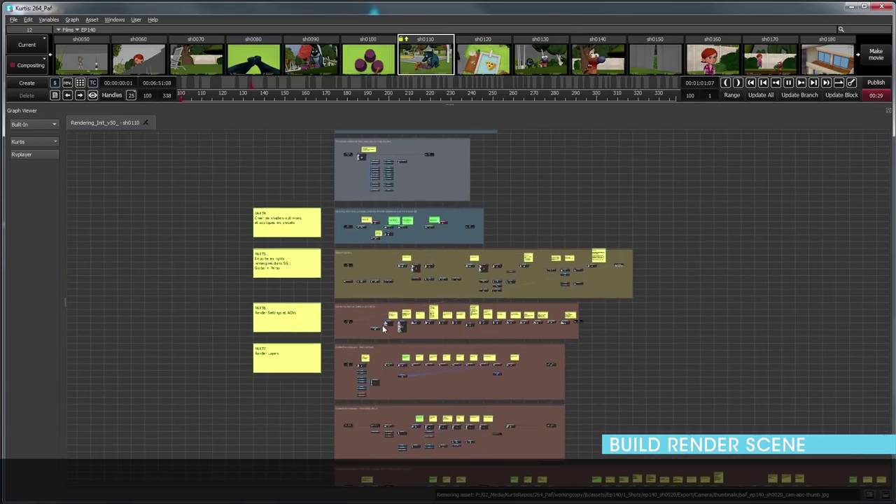
{"action": "scroll", "coordinate": [280, 322], "scroll_direction": "up", "scroll_amount": 5}
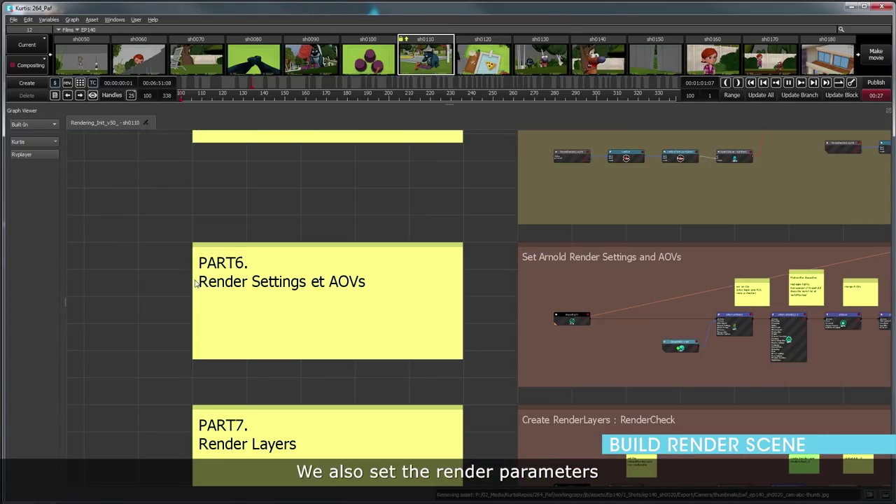
{"action": "left_click", "coordinate": [570, 319]}
{"action": "left_click_drag", "start_coordinate": [769, 309], "coordinate": [438, 274]}
{"action": "scroll", "coordinate": [632, 302], "scroll_direction": "up", "scroll_amount": 3}
{"action": "left_click_drag", "start_coordinate": [572, 270], "coordinate": [405, 276]}
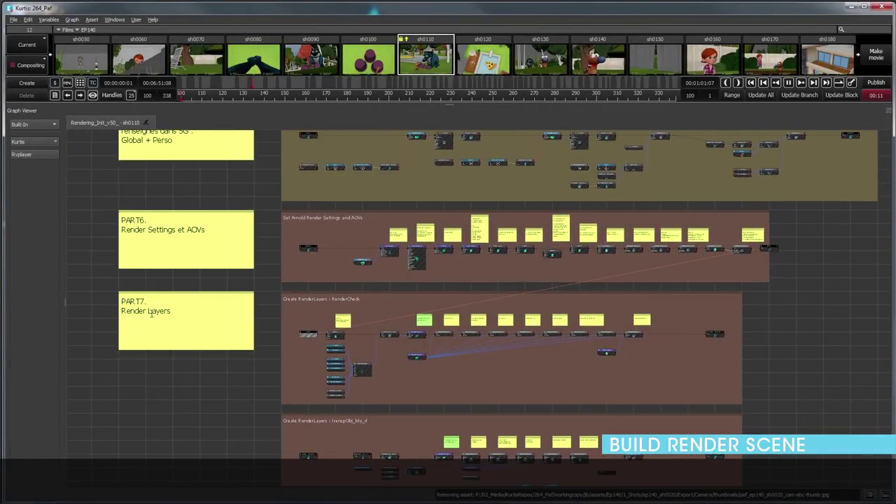
- Examine the PART7 RenderCheck render layer block along its layer overrides to the createRL - renderCheck node
{"action": "scroll", "coordinate": [328, 355], "scroll_direction": "up", "scroll_amount": 5}
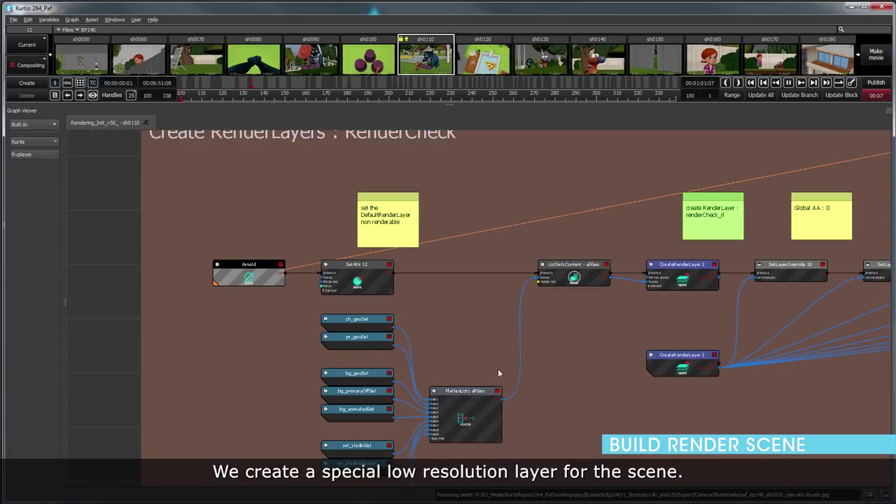
{"action": "left_click_drag", "start_coordinate": [626, 281], "coordinate": [491, 277]}
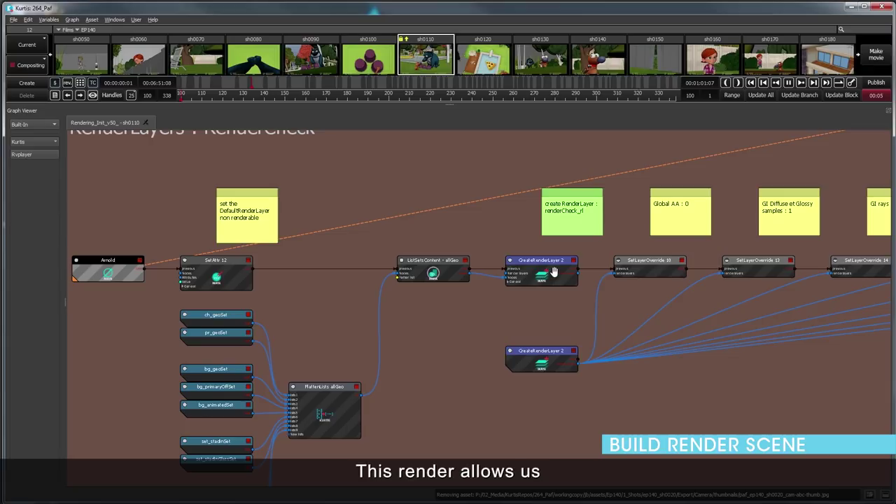
{"action": "left_click_drag", "start_coordinate": [577, 223], "coordinate": [382, 228]}
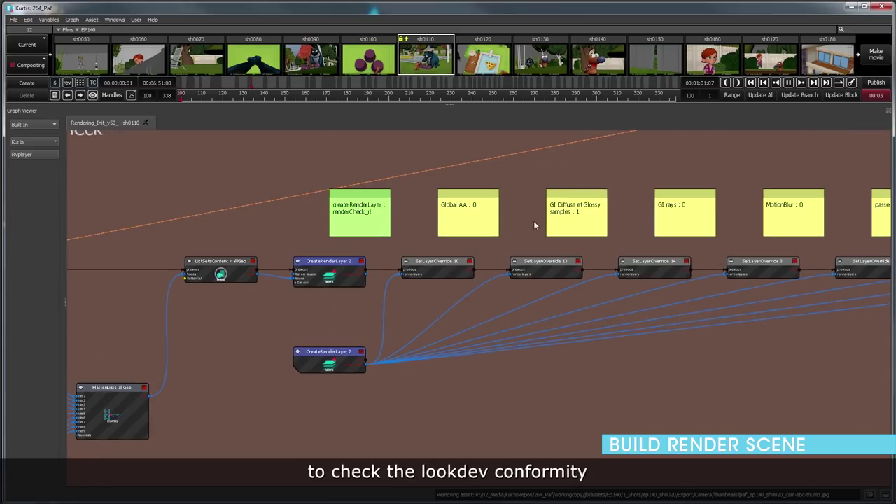
{"action": "left_click_drag", "start_coordinate": [725, 221], "coordinate": [443, 206]}
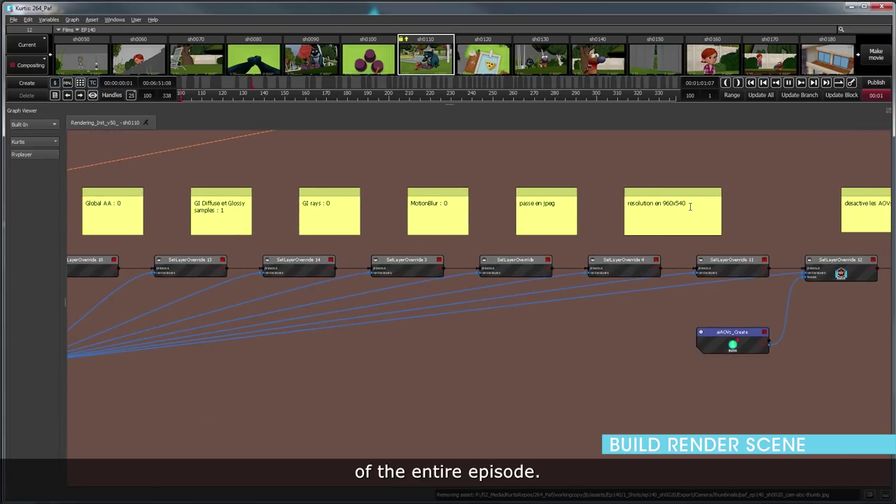
{"action": "left_click_drag", "start_coordinate": [652, 204], "coordinate": [457, 209]}
{"action": "left_click", "coordinate": [656, 229]}
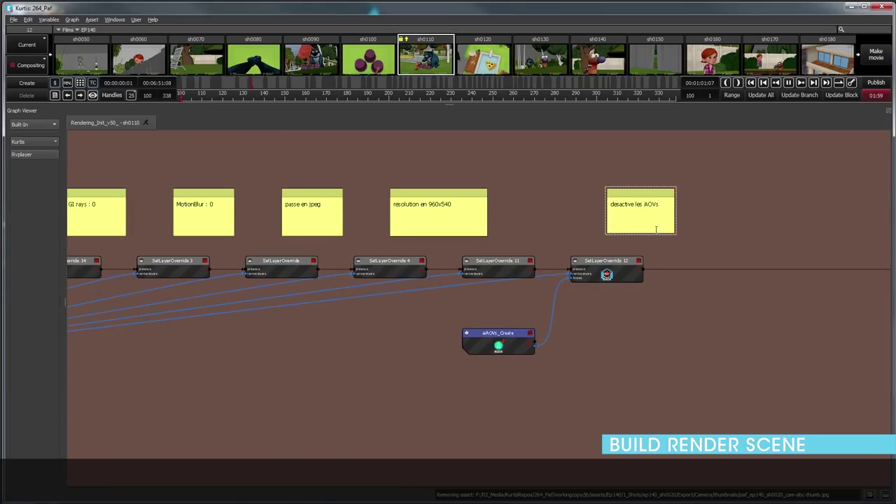
{"action": "left_click_drag", "start_coordinate": [745, 254], "coordinate": [348, 248]}
{"action": "left_click", "coordinate": [522, 269]}
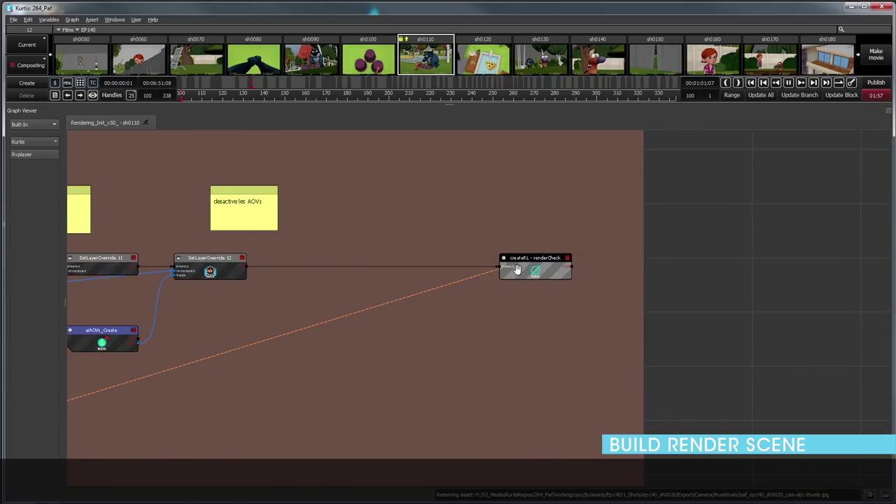
- Examine the transpObj_bty_rl render layer block from its renderCheck input along the layer overrides and past the SwitchMayaDeluxe node
{"action": "scroll", "coordinate": [489, 283], "scroll_direction": "down", "scroll_amount": 5}
{"action": "scroll", "coordinate": [489, 281], "scroll_direction": "down", "scroll_amount": 3}
{"action": "left_click_drag", "start_coordinate": [392, 308], "coordinate": [619, 213]}
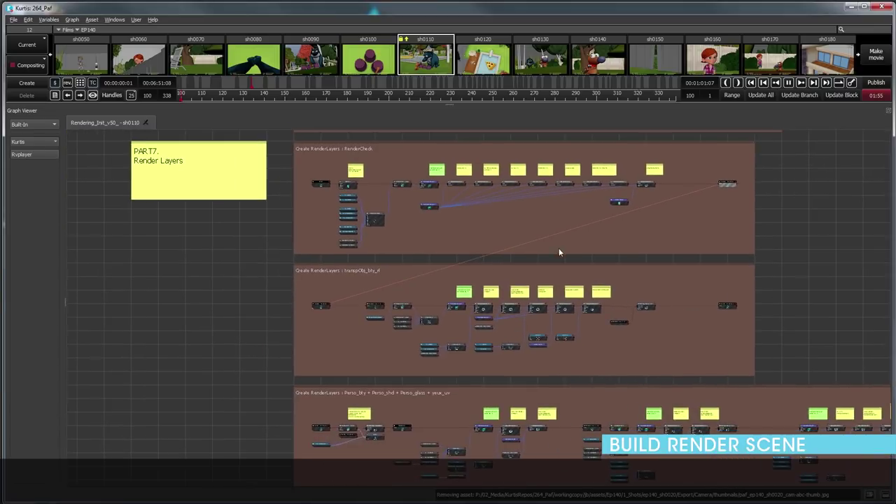
{"action": "scroll", "coordinate": [344, 284], "scroll_direction": "up", "scroll_amount": 5}
{"action": "left_click", "coordinate": [297, 354]}
{"action": "left_click_drag", "start_coordinate": [444, 355], "coordinate": [326, 276]}
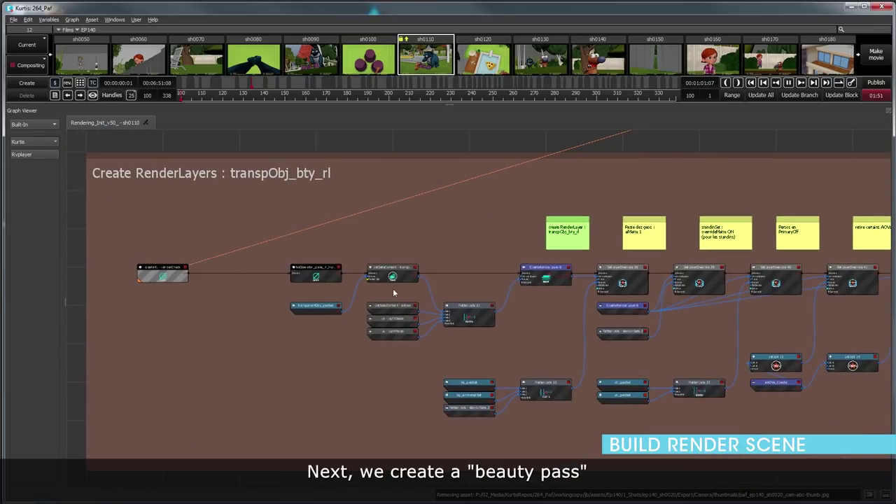
{"action": "left_click_drag", "start_coordinate": [729, 301], "coordinate": [350, 277]}
{"action": "scroll", "coordinate": [349, 276], "scroll_direction": "up", "scroll_amount": 2}
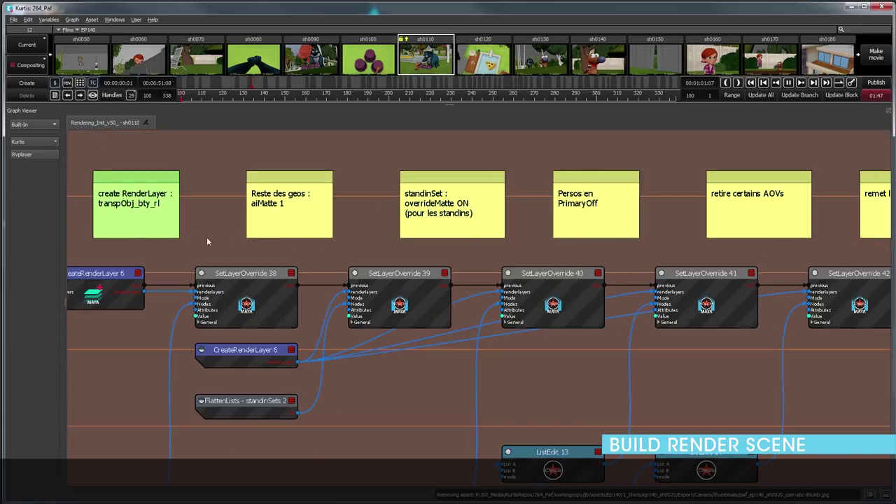
{"action": "left_click_drag", "start_coordinate": [598, 238], "coordinate": [445, 236]}
{"action": "left_click_drag", "start_coordinate": [681, 235], "coordinate": [397, 224]}
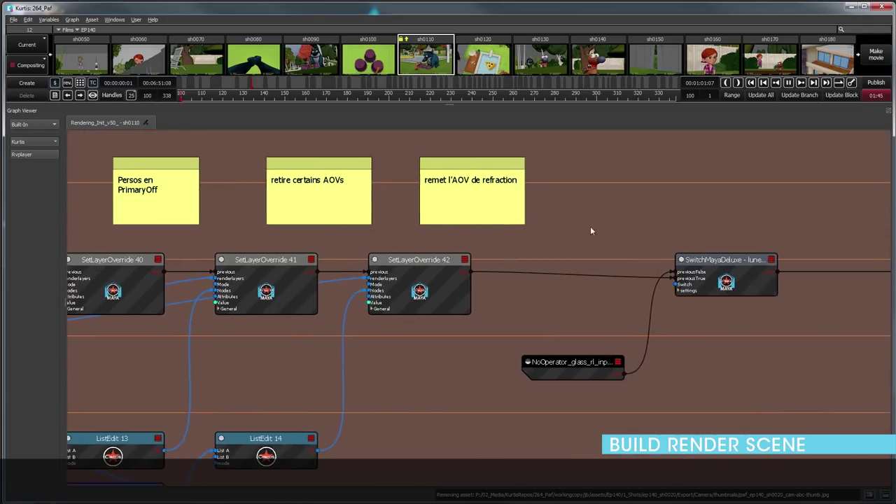
{"action": "left_click_drag", "start_coordinate": [630, 226], "coordinate": [392, 214]}
{"action": "left_click_drag", "start_coordinate": [686, 237], "coordinate": [473, 238]}
- Examine the start of the Perso_bty, Perso_shd, Perso_glass and yeux_uv render layer block, including its animated-set listing nodes
{"action": "scroll", "coordinate": [473, 238], "scroll_direction": "down", "scroll_amount": 2}
{"action": "left_click", "coordinate": [584, 252]}
{"action": "scroll", "coordinate": [526, 290], "scroll_direction": "down", "scroll_amount": 3}
{"action": "mouse_move", "coordinate": [515, 312]}
{"action": "left_mouse_down"}
{"action": "mouse_move", "coordinate": [620, 239]}
{"action": "mouse_move", "coordinate": [704, 220]}
{"action": "left_mouse_up"}
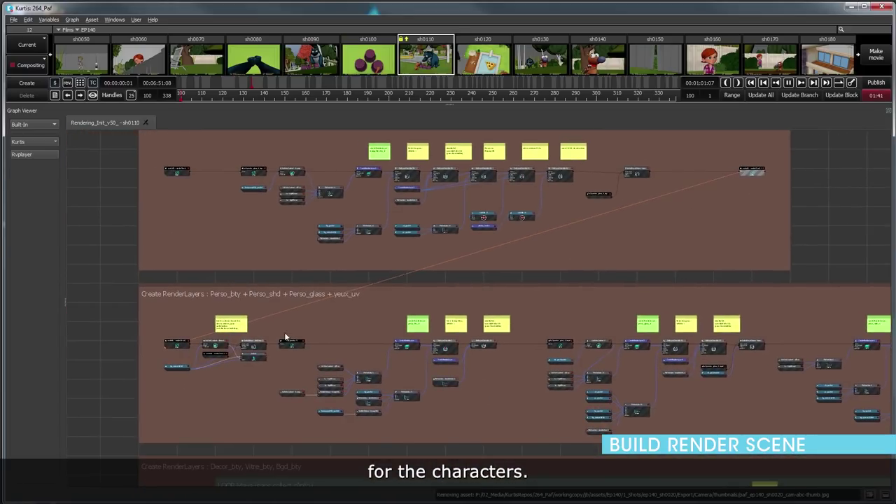
{"action": "left_click_drag", "start_coordinate": [198, 350], "coordinate": [282, 318]}
{"action": "scroll", "coordinate": [256, 318], "scroll_direction": "up", "scroll_amount": 3}
{"action": "left_click", "coordinate": [267, 303]}
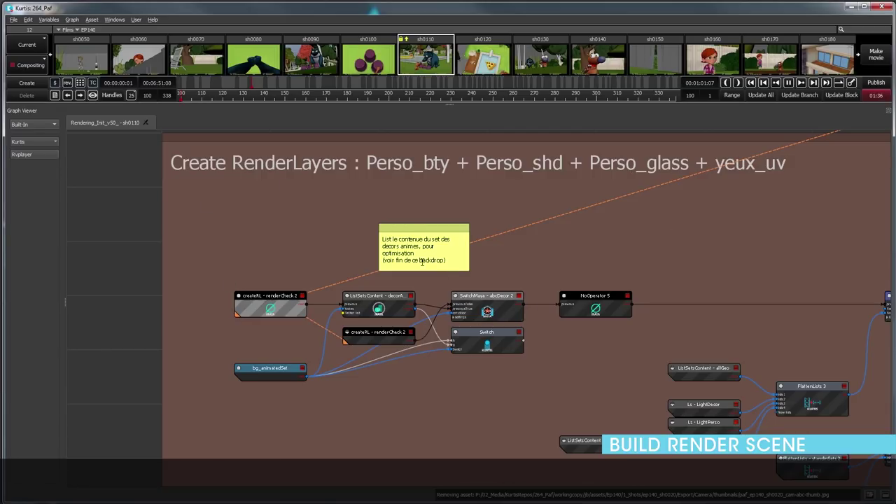
{"action": "scroll", "coordinate": [430, 366], "scroll_direction": "down", "scroll_amount": 1}
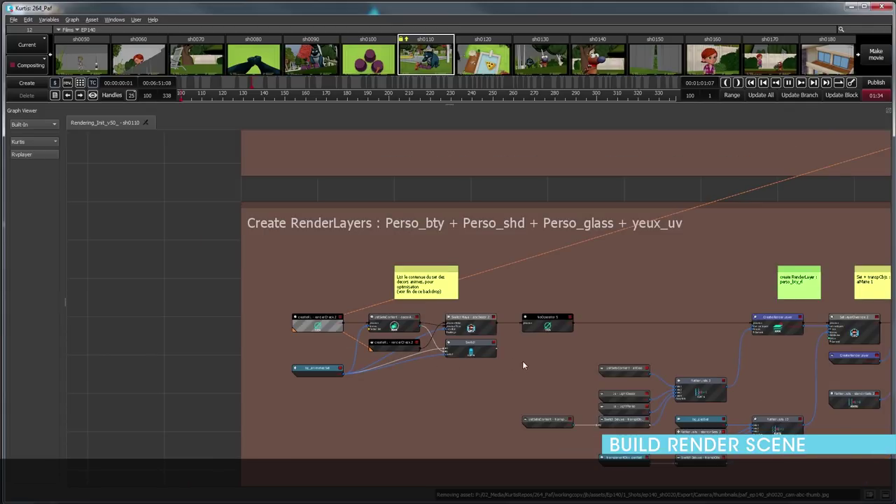
{"action": "left_click_drag", "start_coordinate": [540, 359], "coordinate": [338, 347]}
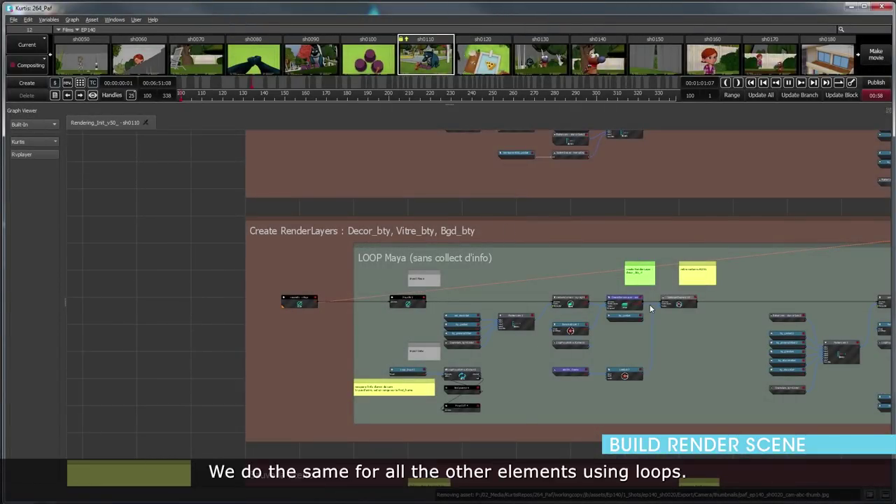
- Examine the Maya loop for the Decor_bty, Vitre_bty and Bgd_bty layers and the Sauve la scene block past its SaveMayaFile node
{"action": "left_click_drag", "start_coordinate": [702, 306], "coordinate": [312, 300]}
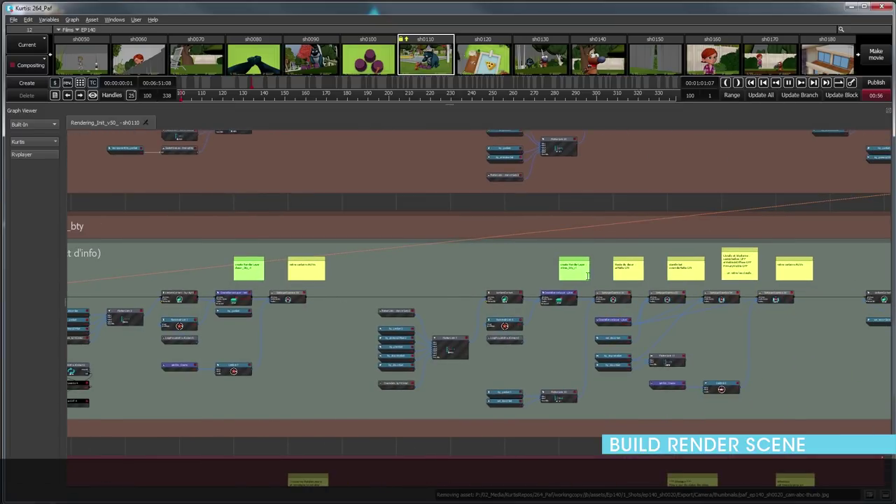
{"action": "scroll", "coordinate": [599, 298], "scroll_direction": "down", "scroll_amount": 2}
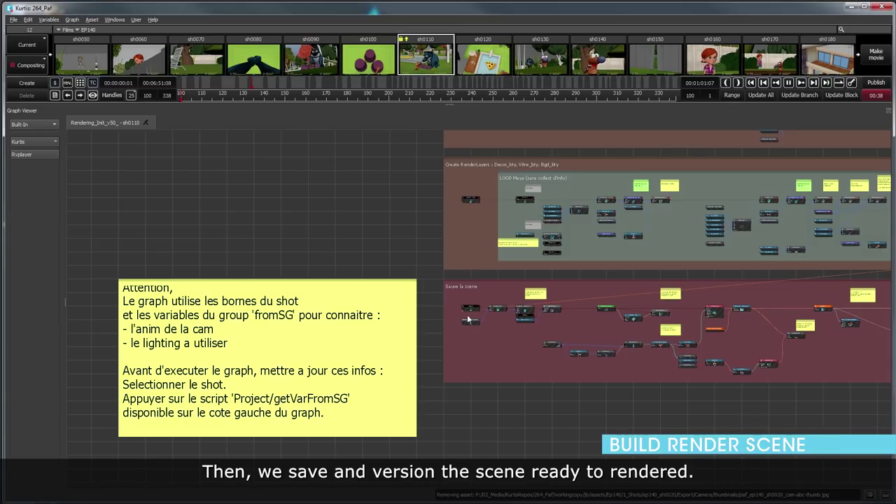
{"action": "scroll", "coordinate": [467, 308], "scroll_direction": "up", "scroll_amount": 5}
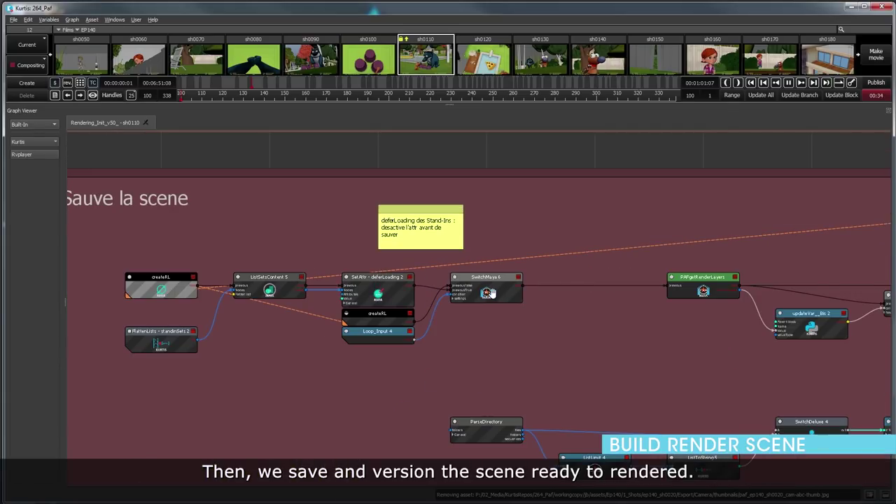
{"action": "left_click", "coordinate": [490, 294]}
{"action": "left_click_drag", "start_coordinate": [732, 331], "coordinate": [418, 293]}
{"action": "left_click_drag", "start_coordinate": [529, 301], "coordinate": [376, 286]}
{"action": "left_click_drag", "start_coordinate": [519, 282], "coordinate": [335, 273]}
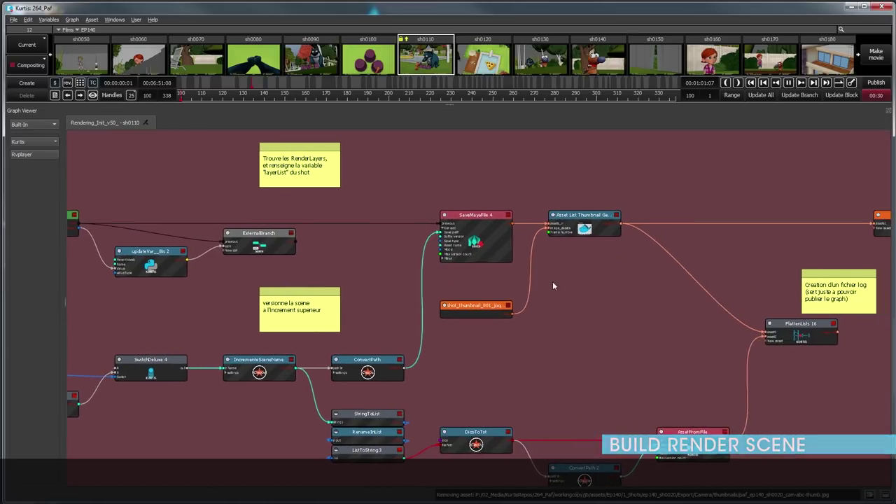
{"action": "left_click_drag", "start_coordinate": [552, 281], "coordinate": [404, 274]}
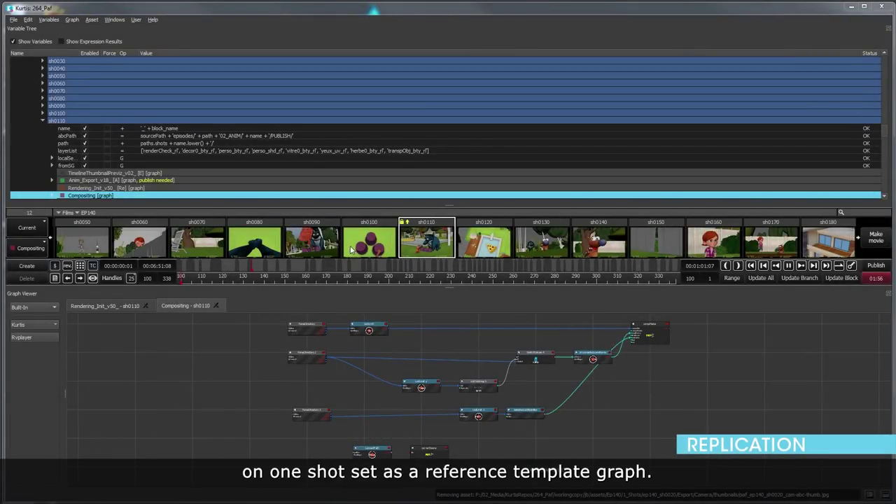
- Go to the episode's template shot and inspect its thumbnail previz, Anim_Export, Rendering_Init, Rendering_Update and Compositing graphs
{"action": "left_click", "coordinate": [726, 266]}
{"action": "left_click", "coordinate": [183, 249]}
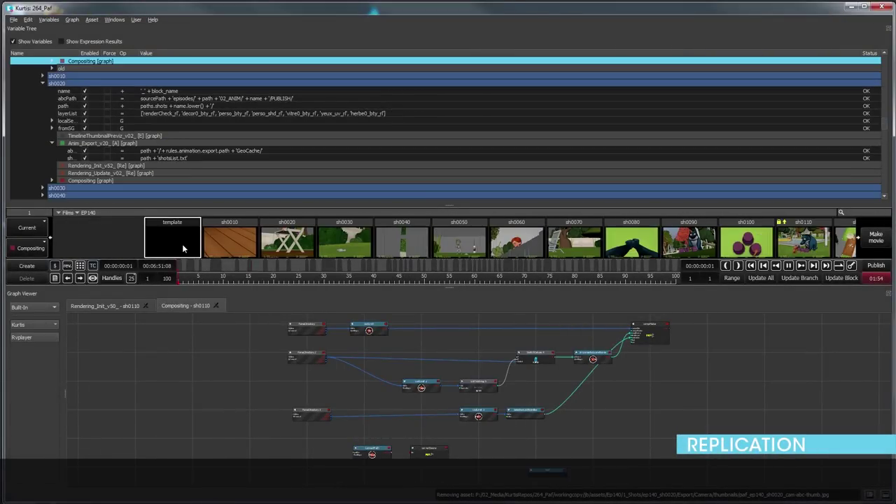
{"action": "left_click", "coordinate": [164, 202]}
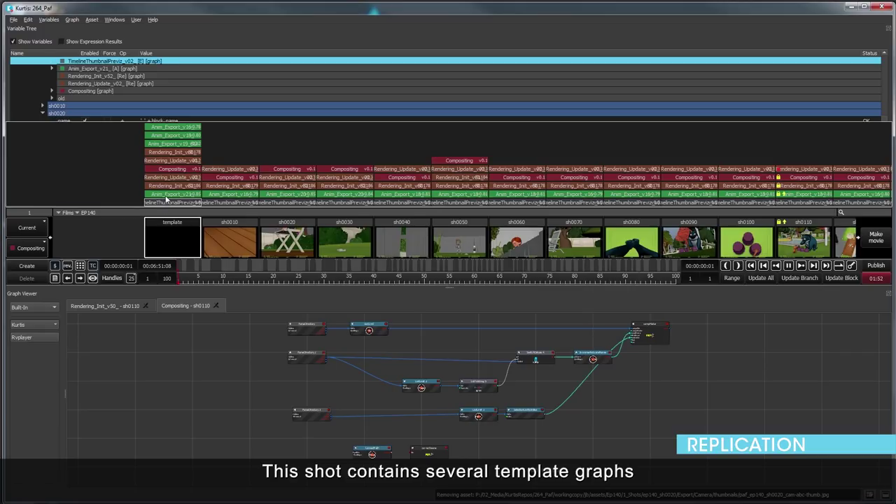
{"action": "left_click", "coordinate": [166, 194]}
{"action": "left_click", "coordinate": [167, 186]}
{"action": "left_click", "coordinate": [168, 177]}
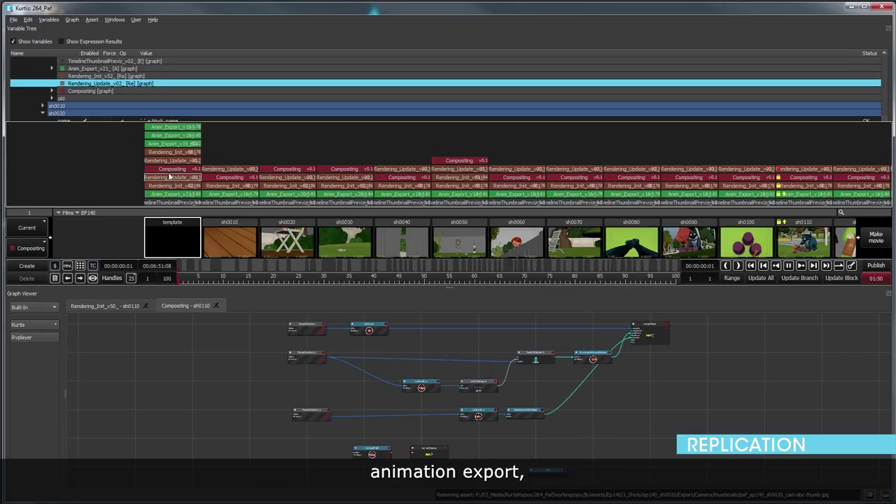
{"action": "left_click", "coordinate": [171, 170]}
- Review the graphs replicated from the template in the episode's shots, starting from sh0010 and continuing along the timeline
{"action": "left_click", "coordinate": [210, 203]}
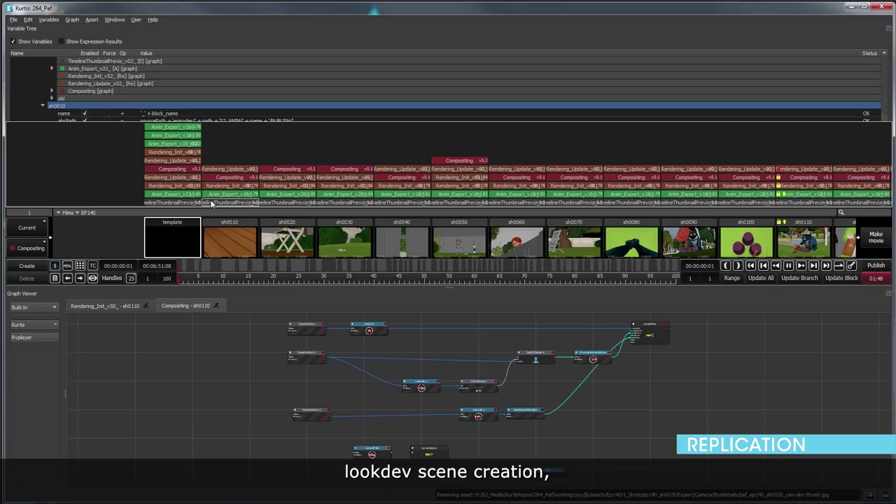
{"action": "left_click", "coordinate": [214, 187]}
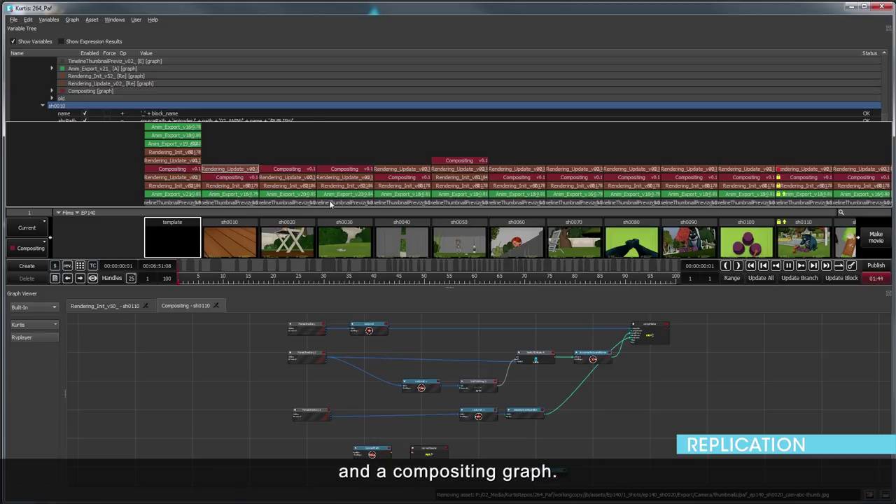
{"action": "scroll", "coordinate": [800, 243], "scroll_direction": "right", "scroll_amount": 10}
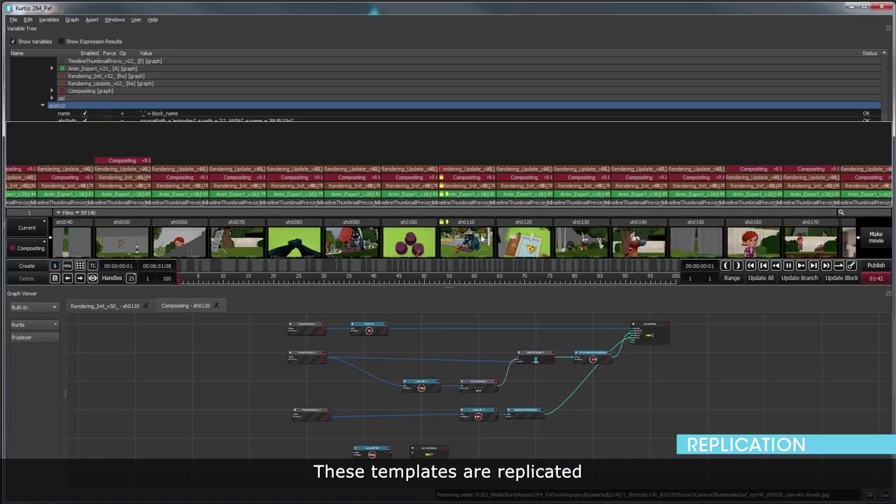
{"action": "scroll", "coordinate": [643, 244], "scroll_direction": "right", "scroll_amount": 10}
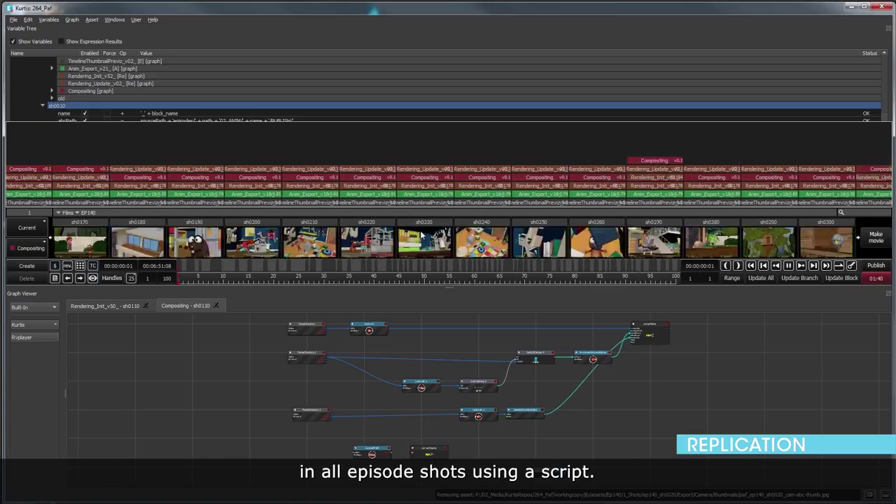
{"action": "scroll", "coordinate": [725, 244], "scroll_direction": "right", "scroll_amount": 5}
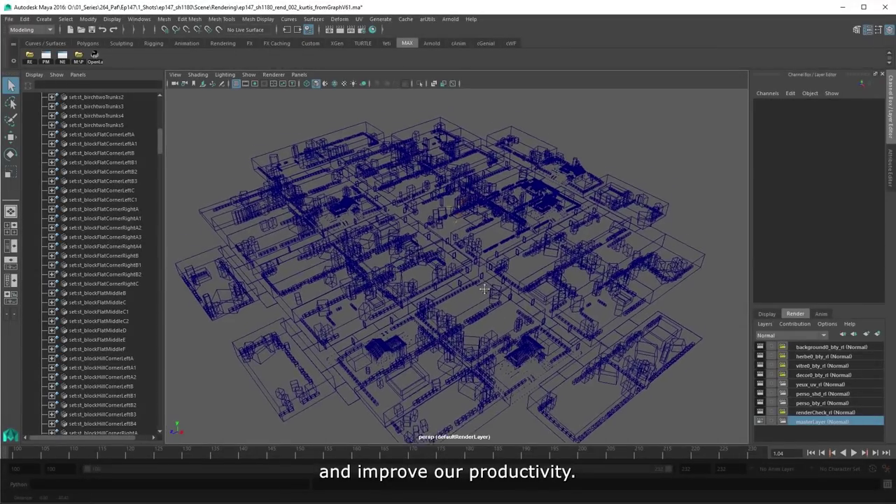
- Switch to Maya and inspect the wireframe set of the ep147_sh1180 render scene up close in the perspective view
{"action": "left_click_drag", "start_coordinate": [484, 289], "coordinate": [626, 254]}
{"action": "left_click_drag", "start_coordinate": [580, 273], "coordinate": [582, 264]}
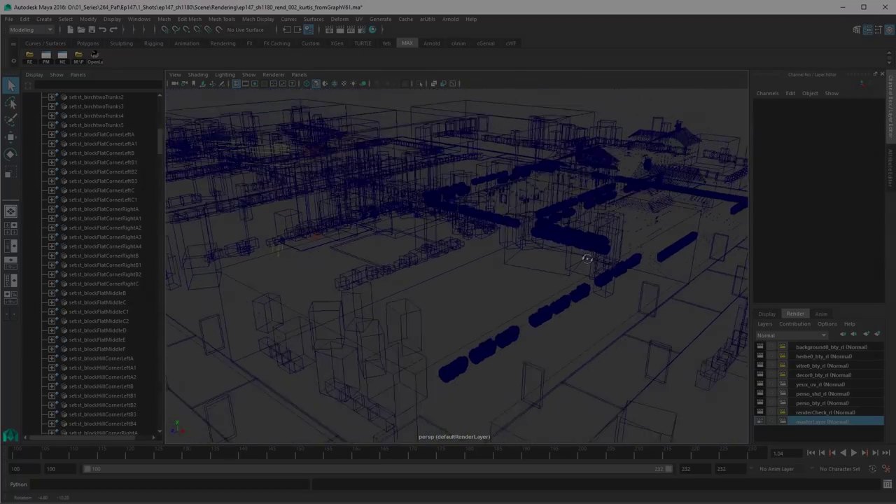